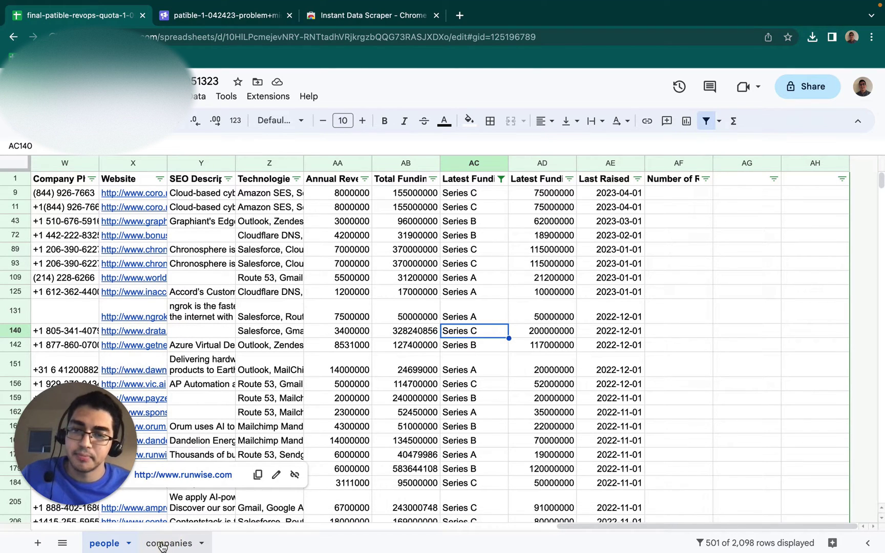
# Step: On the companies sheet, enter =UNIQUE of the people sheet's column X in G2
pyautogui.click(164, 546)
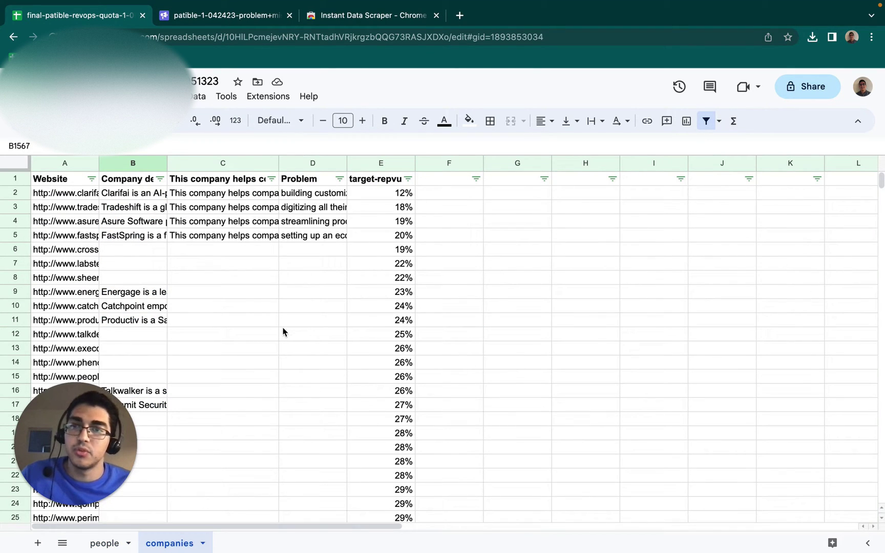
pyautogui.click(514, 198)
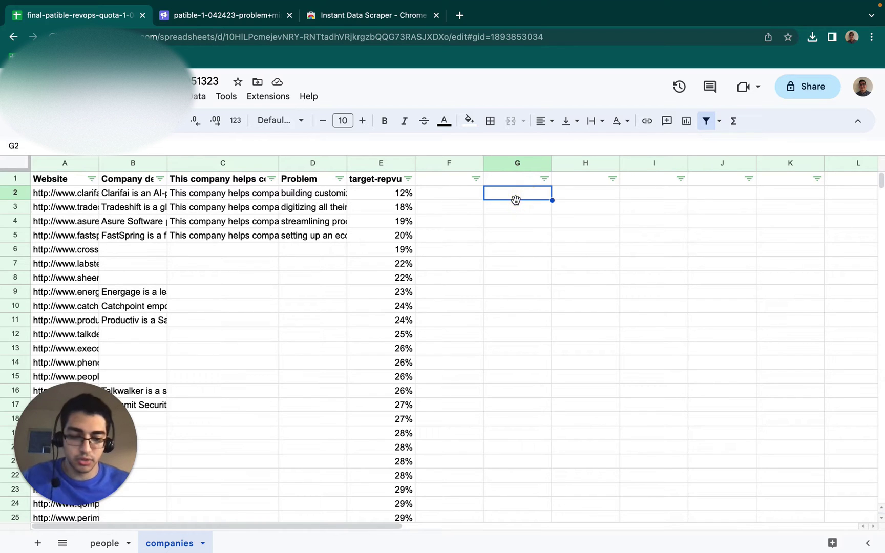
pyautogui.write('=un')
pyautogui.press('Tab')
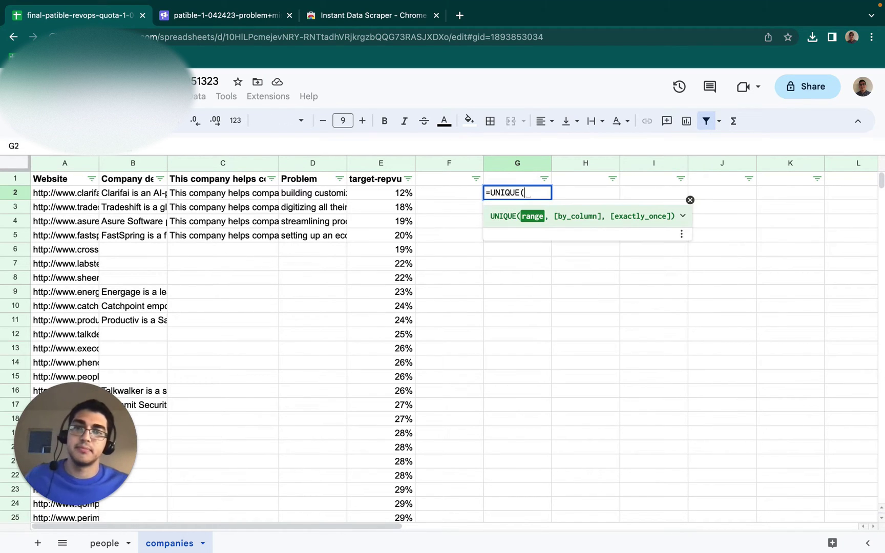
pyautogui.click(113, 543)
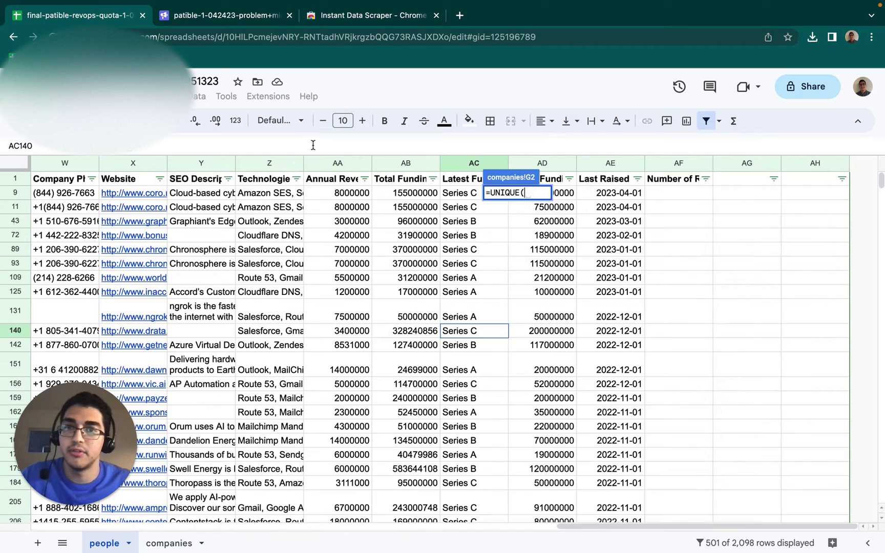
pyautogui.click(134, 165)
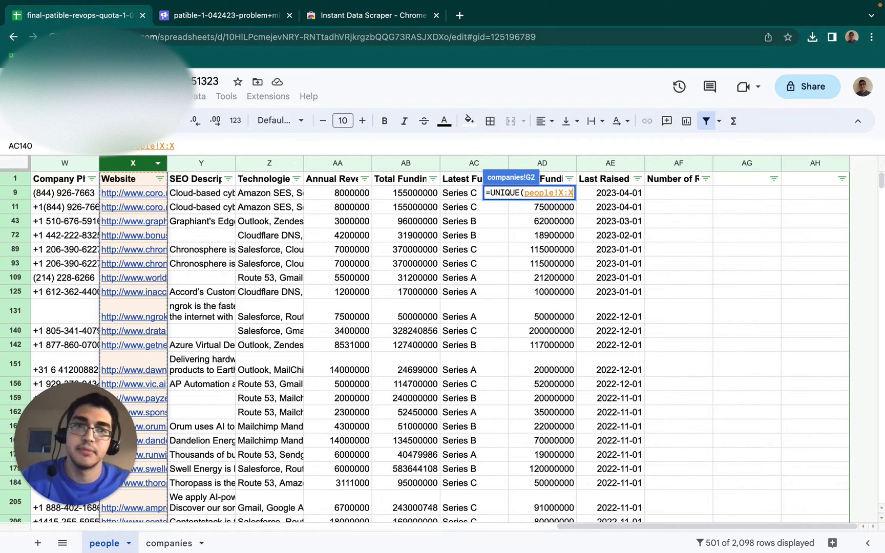
pyautogui.press('Return')
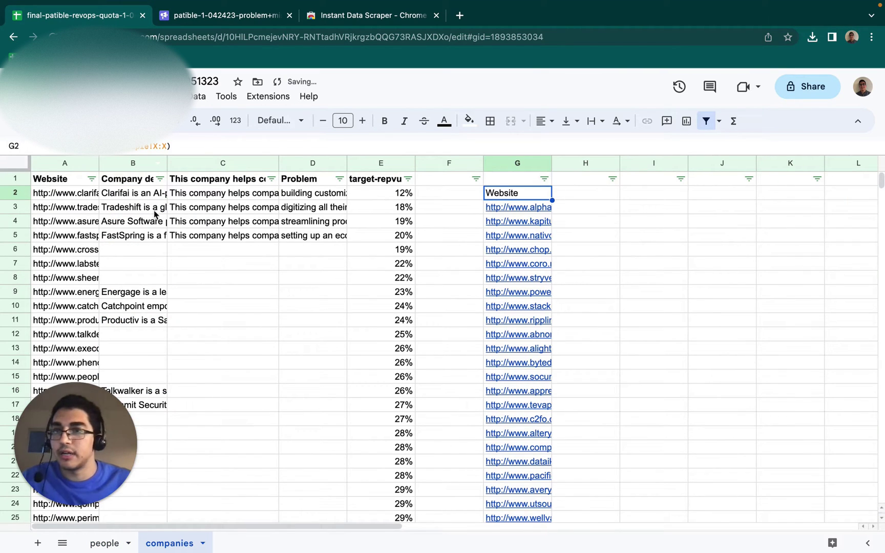
# Step: Clear the unique website list from column G
pyautogui.click(514, 163)
pyautogui.press('Delete')
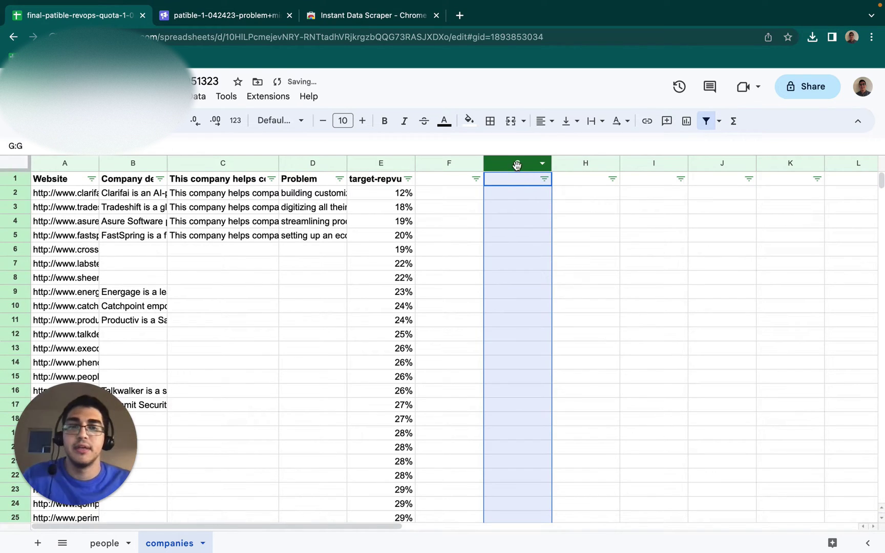
pyautogui.click(514, 193)
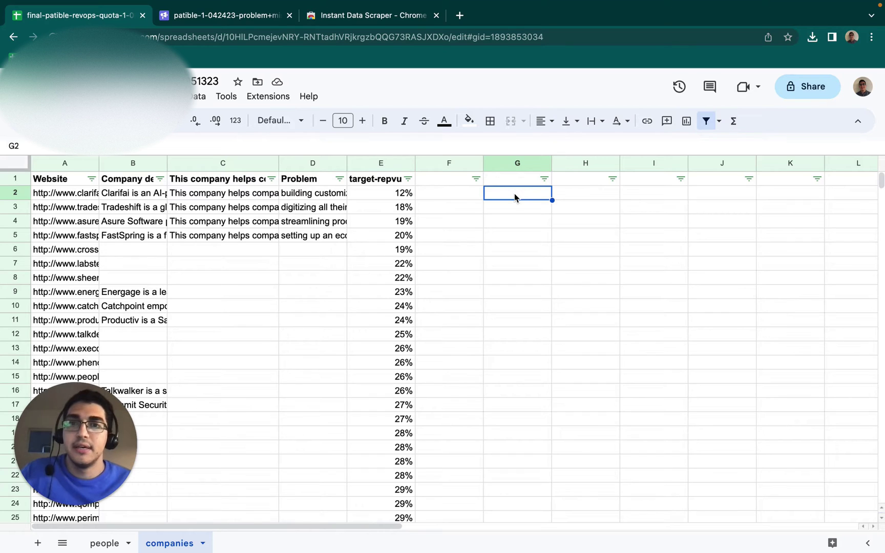
pyautogui.click(390, 179)
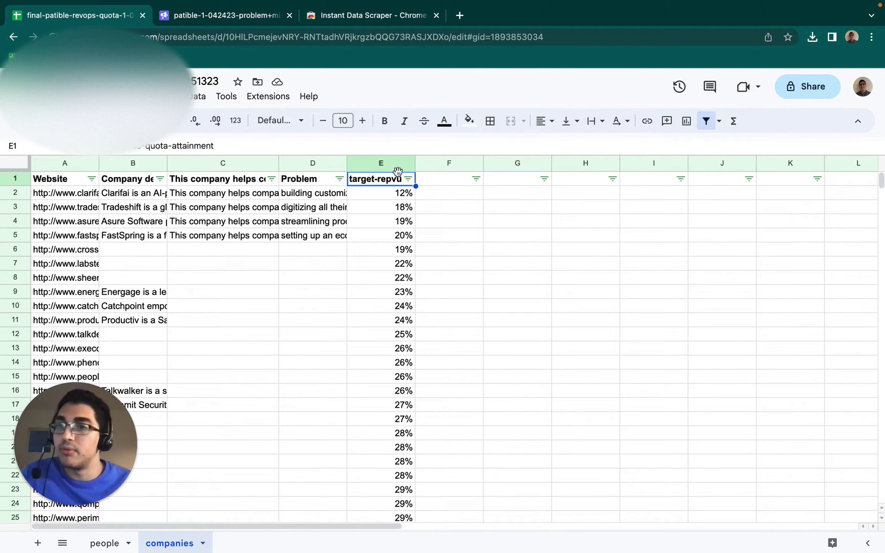
pyautogui.click(393, 198)
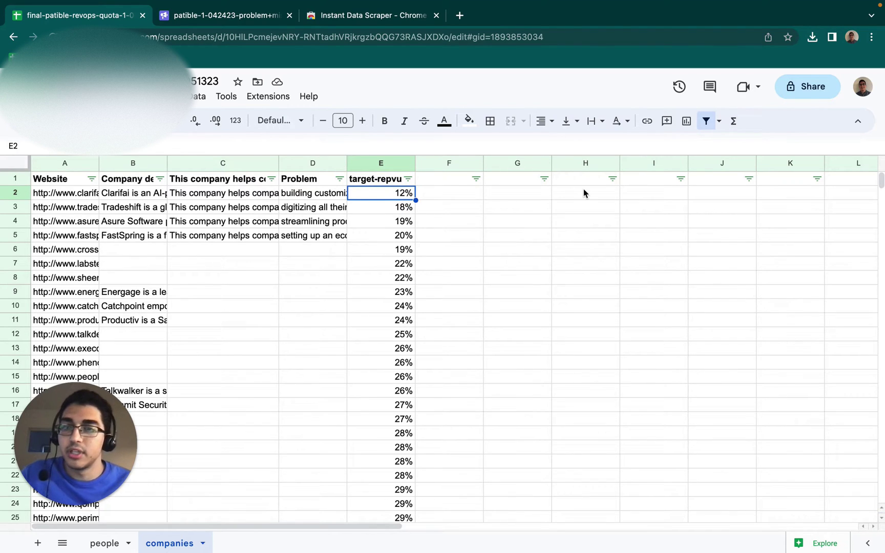
pyautogui.click(579, 235)
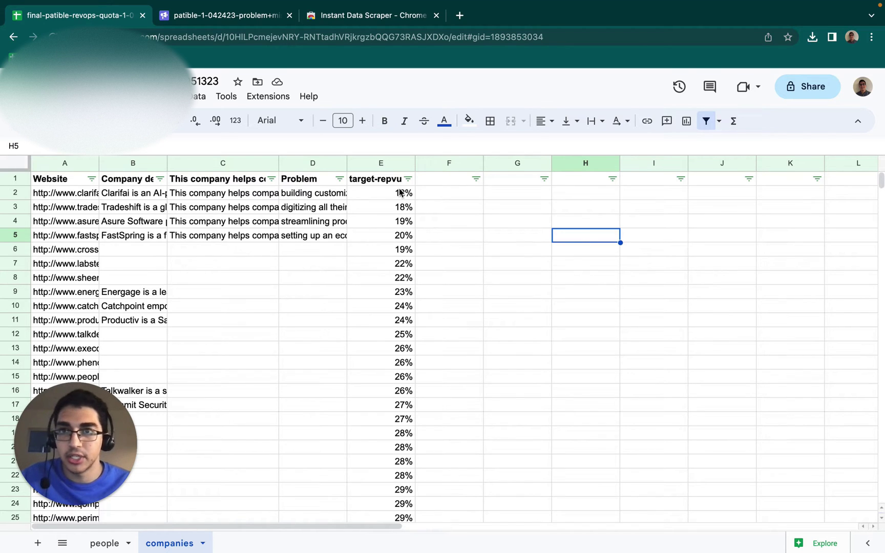
pyautogui.click(317, 21)
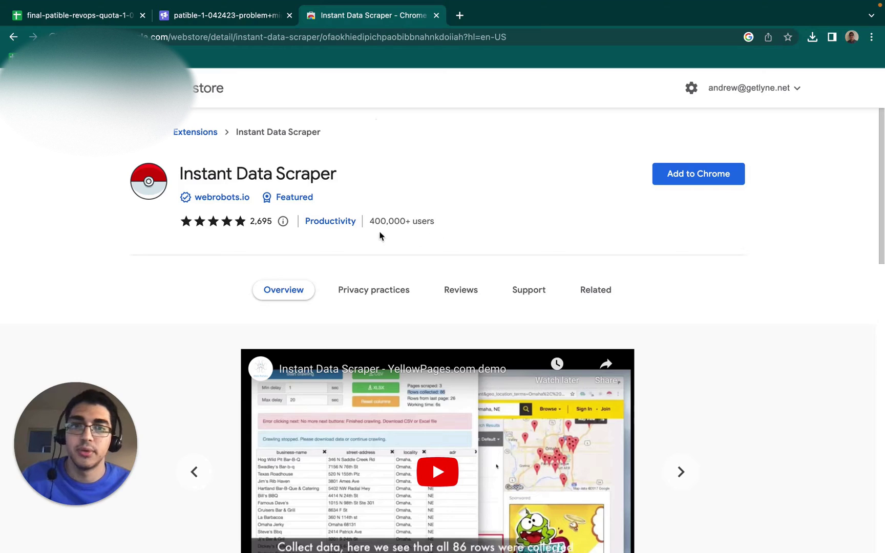
pyautogui.moveTo(173, 178); pyautogui.dragTo(370, 175)
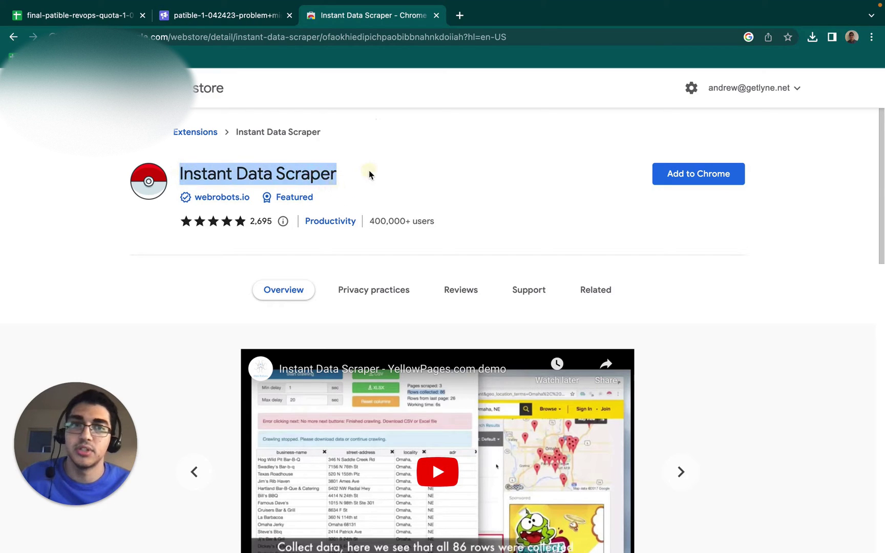
pyautogui.click(370, 174)
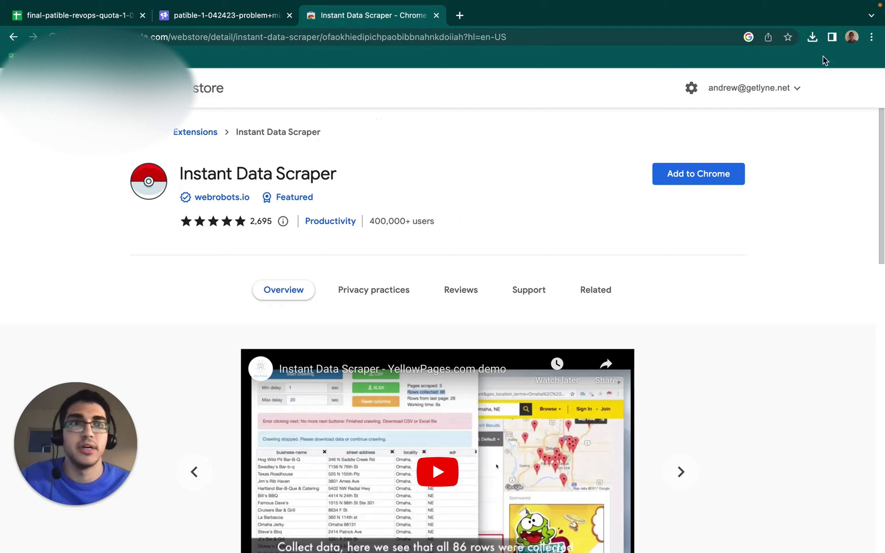
pyautogui.scroll(-10, 164, 270)
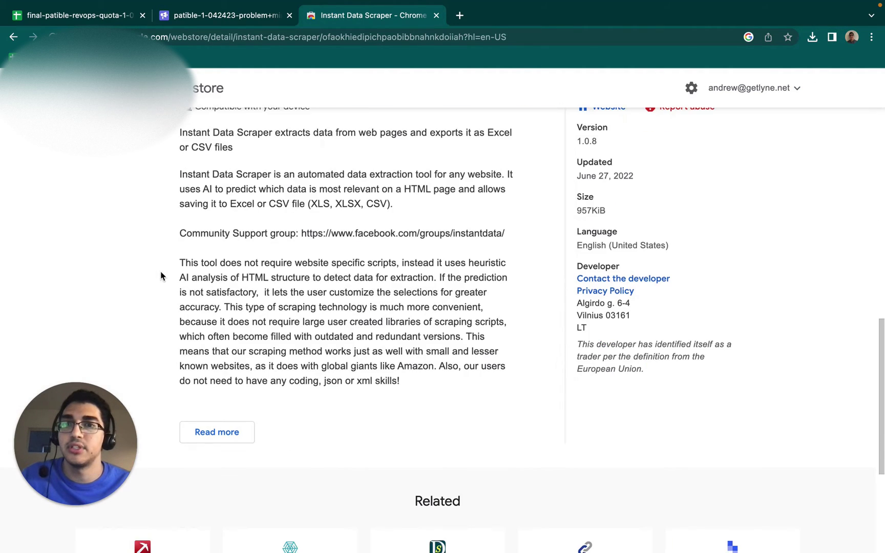
pyautogui.scroll(10, 161, 274)
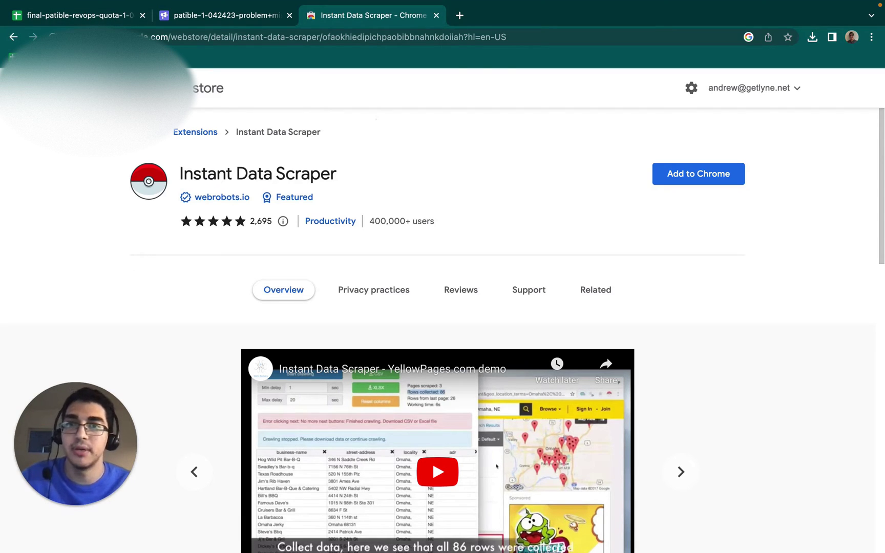
pyautogui.click(92, 21)
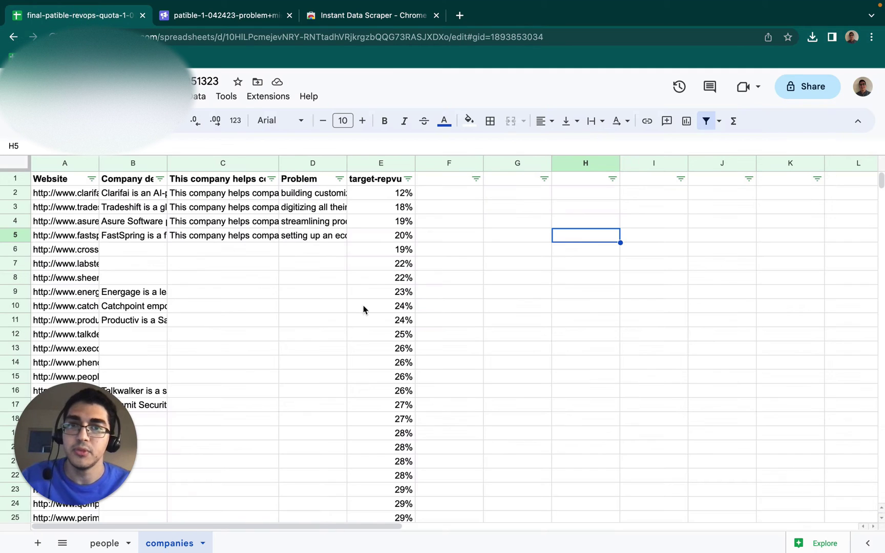
# Step: Select the target-repvue column and launch GPT for Sheets and Docs from Extensions
pyautogui.click(377, 198)
pyautogui.click(377, 165)
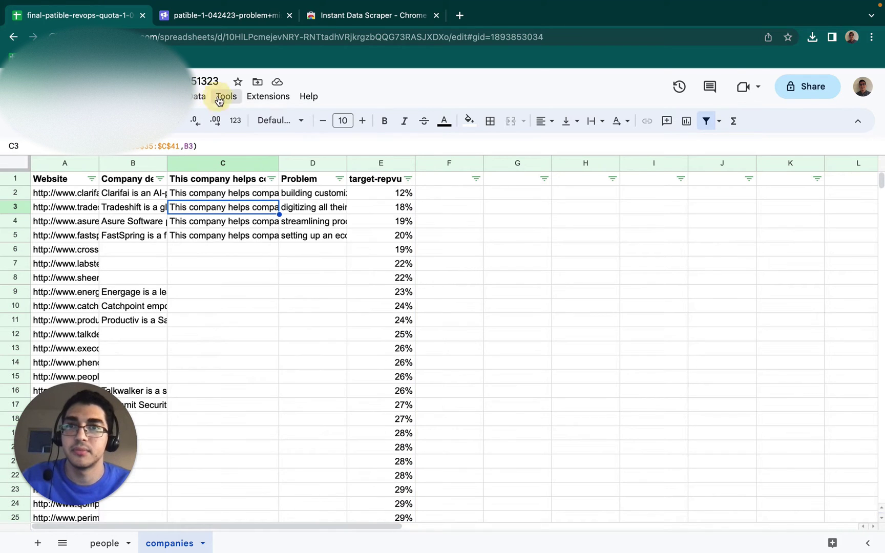
pyautogui.click(269, 96)
pyautogui.moveTo(320, 263)
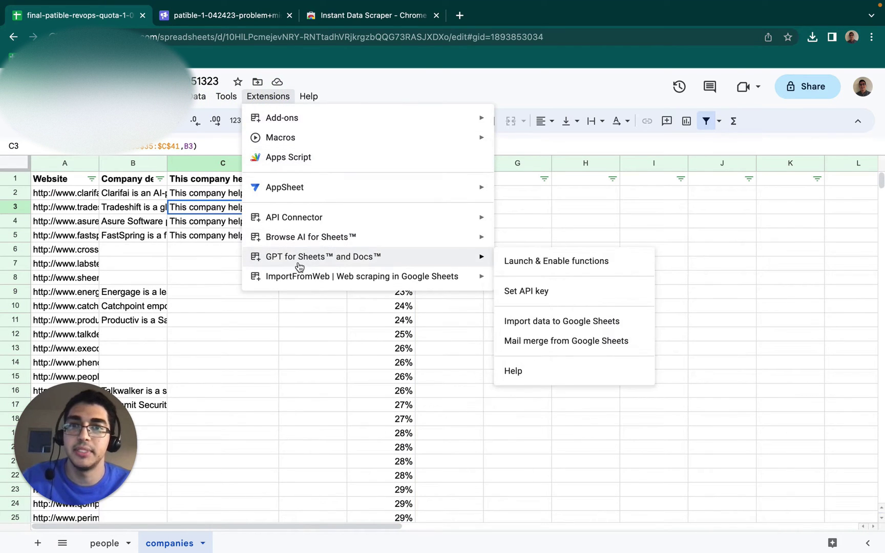
pyautogui.click(505, 261)
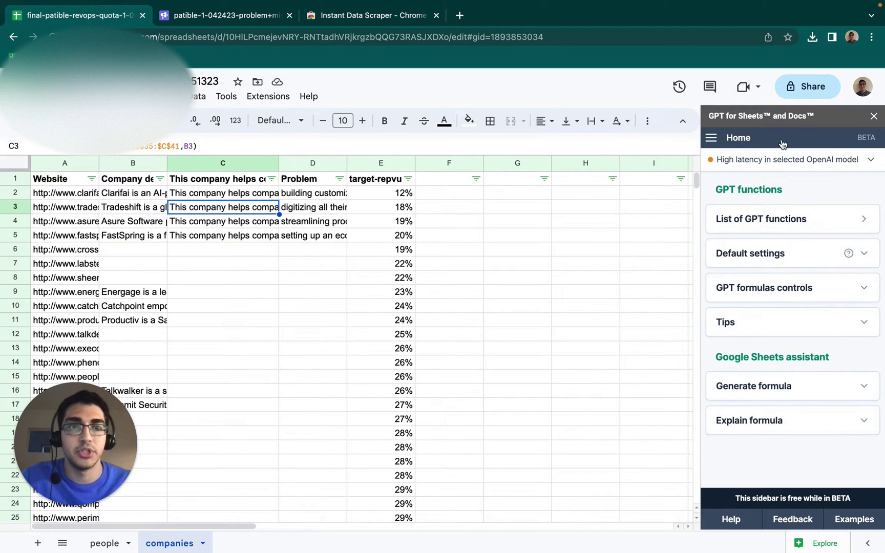
# Step: Check the default settings' model list, leaving GPT-3 (text-davinci-003) selected
pyautogui.click(763, 254)
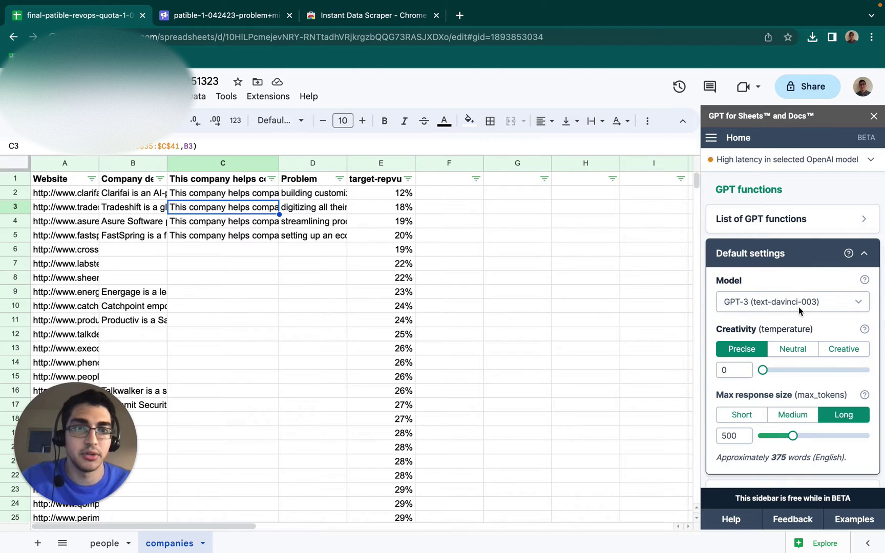
pyautogui.click(795, 307)
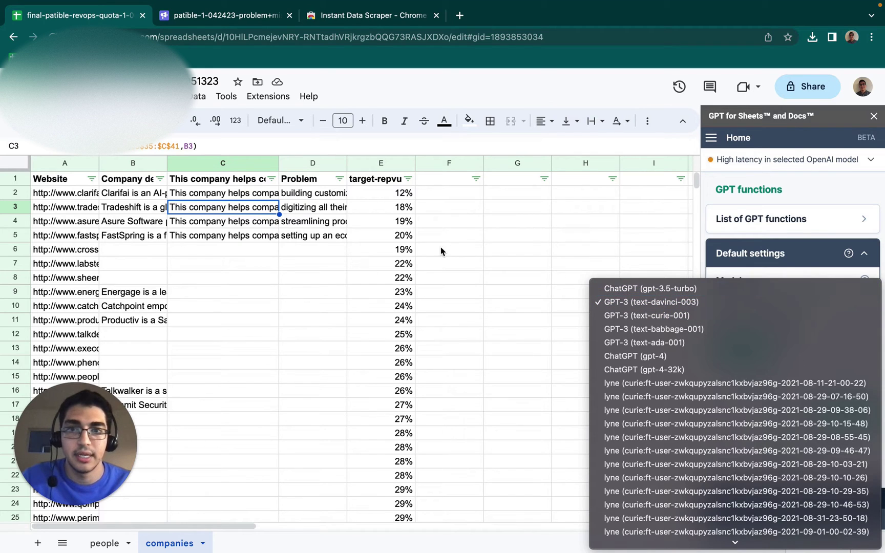
pyautogui.click(538, 247)
pyautogui.click(256, 246)
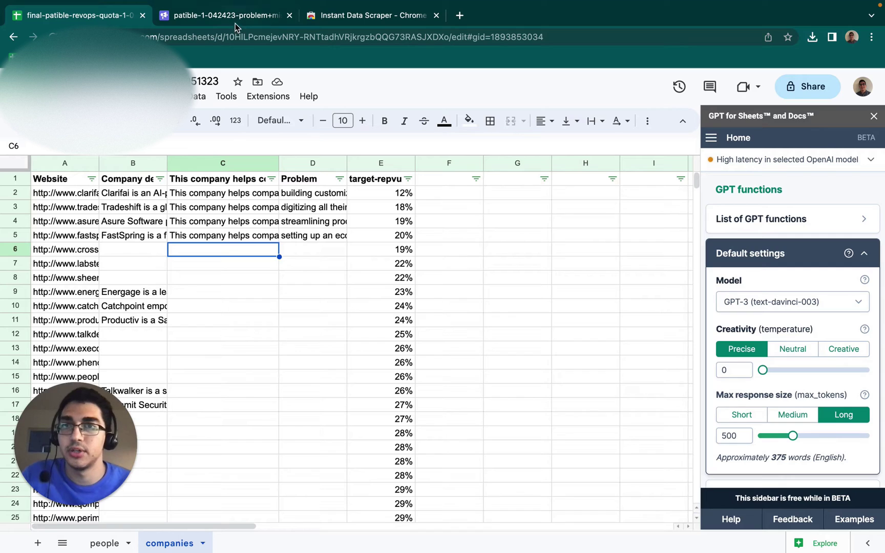
pyautogui.click(381, 162)
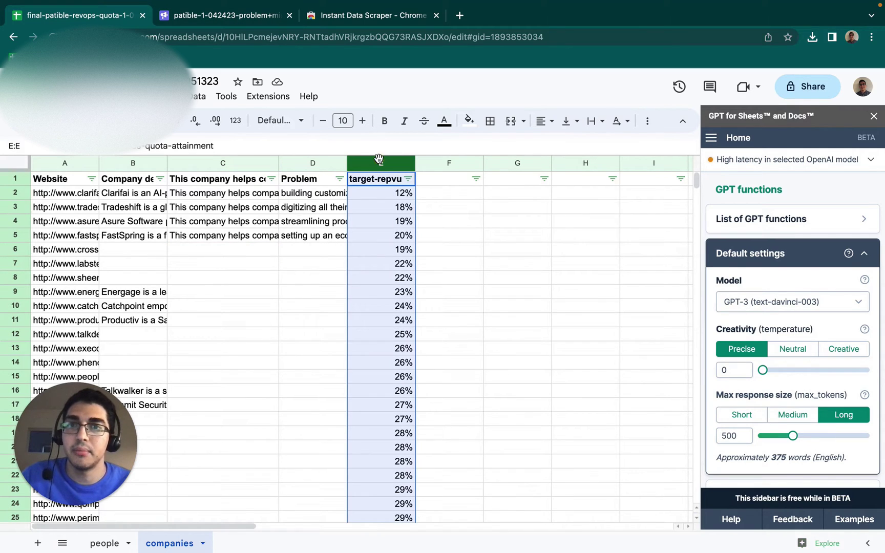
pyautogui.click(226, 19)
# Step: Highlight the Email 1 greeting and its {{problem-solved}} merge variable
pyautogui.click(526, 265)
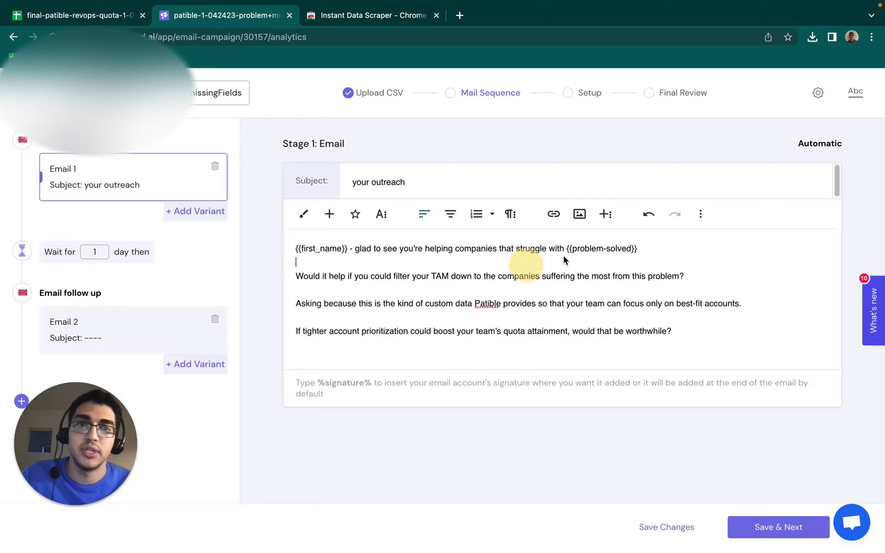
pyautogui.moveTo(565, 251); pyautogui.dragTo(661, 256)
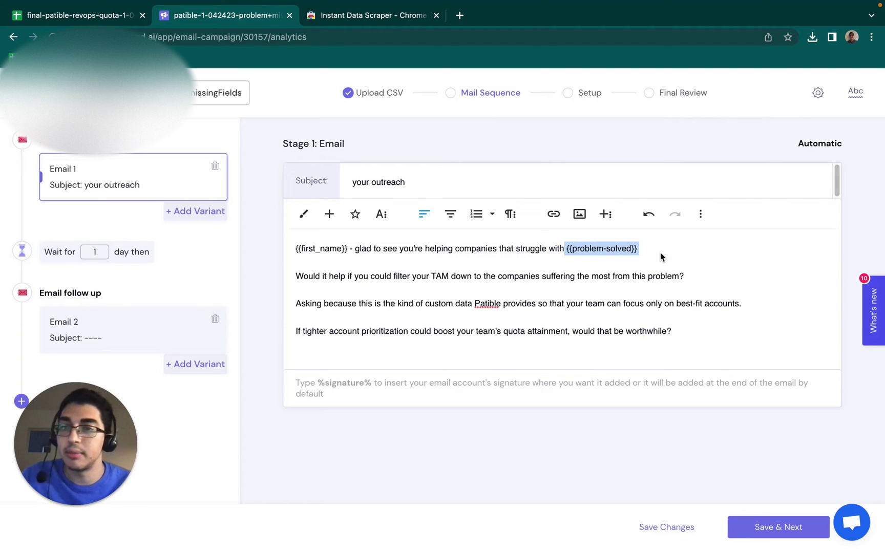
pyautogui.click(478, 255)
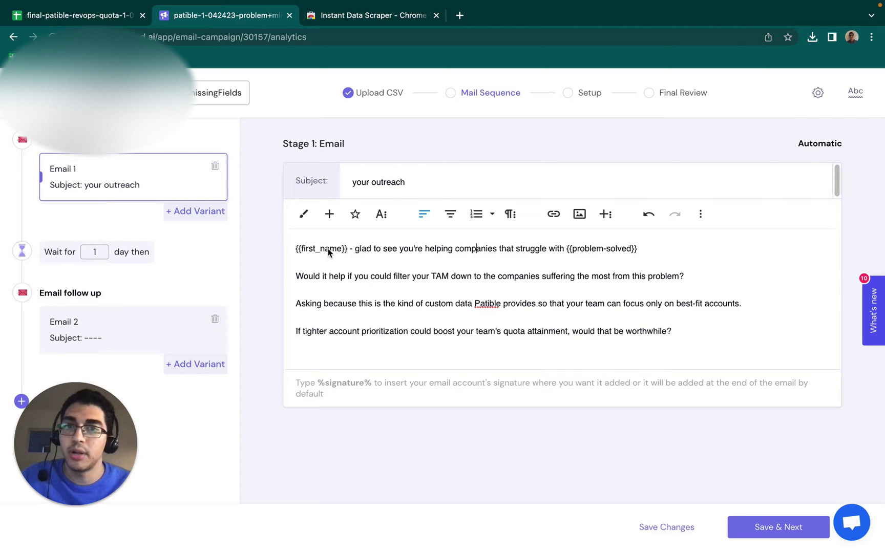
pyautogui.moveTo(360, 249); pyautogui.dragTo(563, 251)
pyautogui.moveTo(641, 250); pyautogui.dragTo(565, 250)
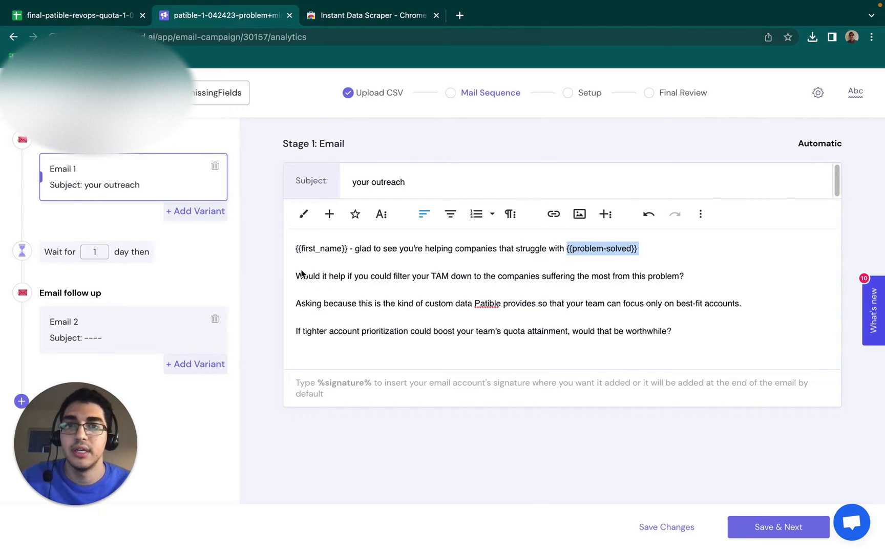
pyautogui.click(305, 277)
# Step: Highlight the sentences about filtering the TAM and about custom data
pyautogui.moveTo(305, 278); pyautogui.dragTo(703, 283)
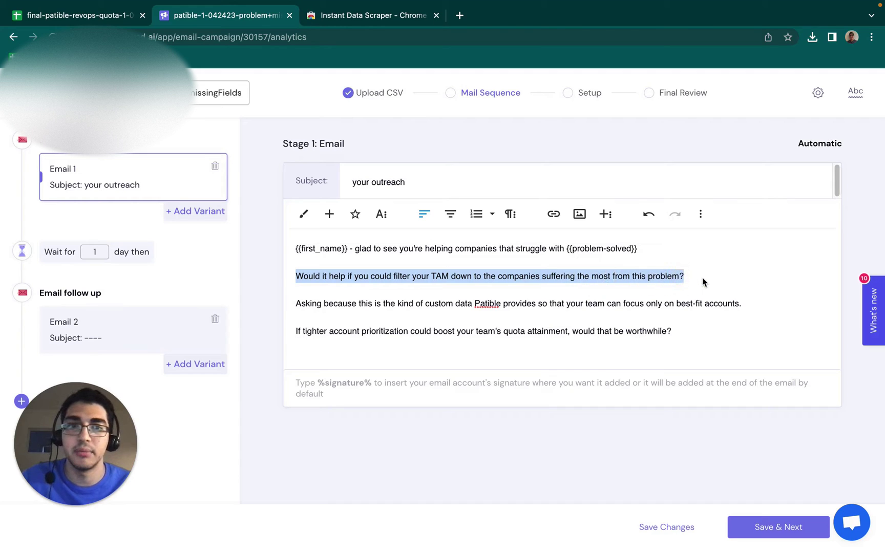
pyautogui.click(347, 304)
pyautogui.moveTo(295, 305); pyautogui.dragTo(708, 308)
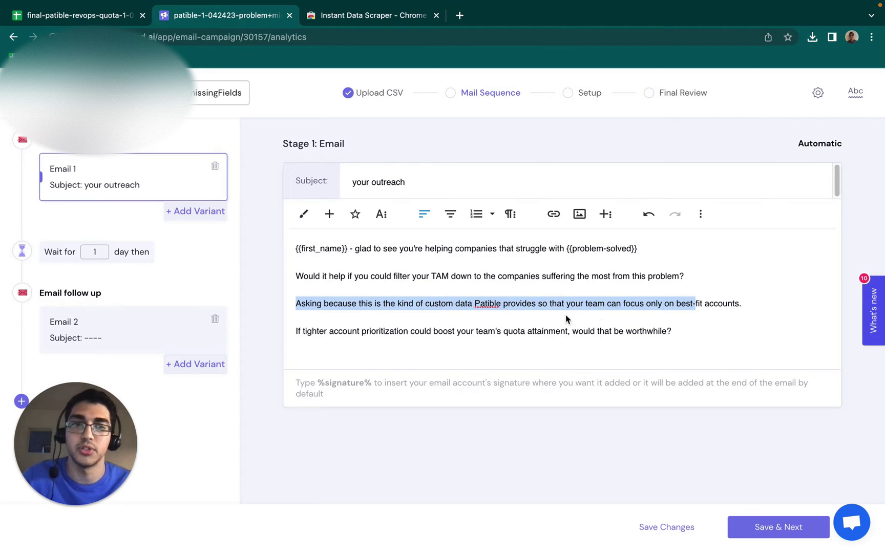
pyautogui.click(389, 331)
# Step: Highlight 'account prioritization', 'quota attainment' and the closing question, then return to Sheets
pyautogui.moveTo(328, 331); pyautogui.dragTo(414, 331)
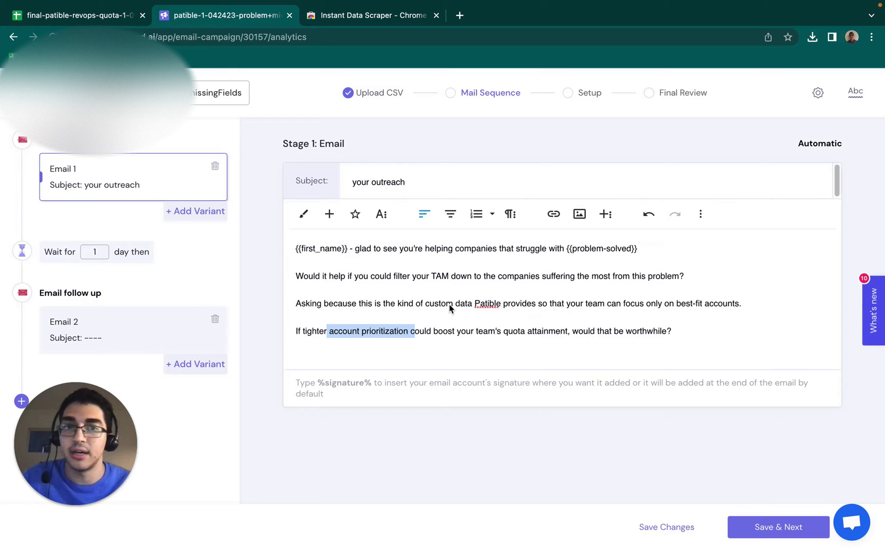
pyautogui.moveTo(508, 336); pyautogui.dragTo(573, 337)
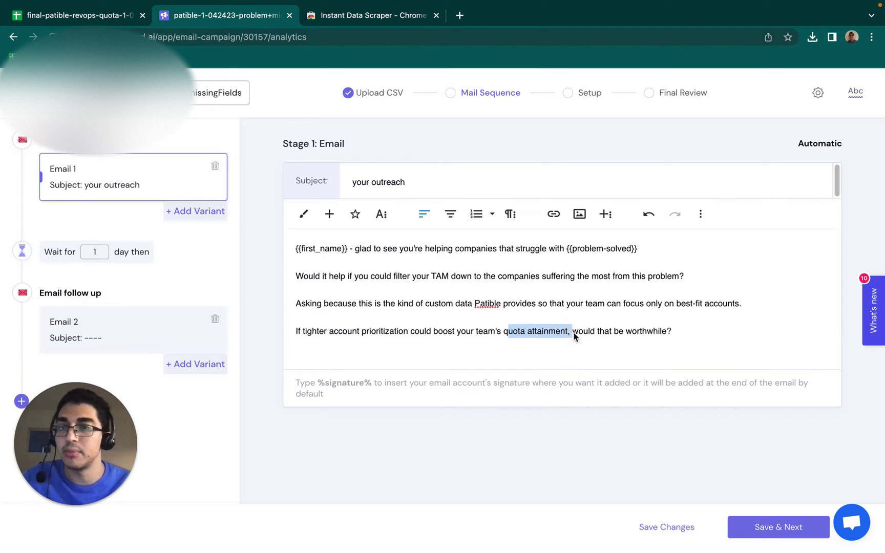
pyautogui.moveTo(330, 332); pyautogui.dragTo(370, 353)
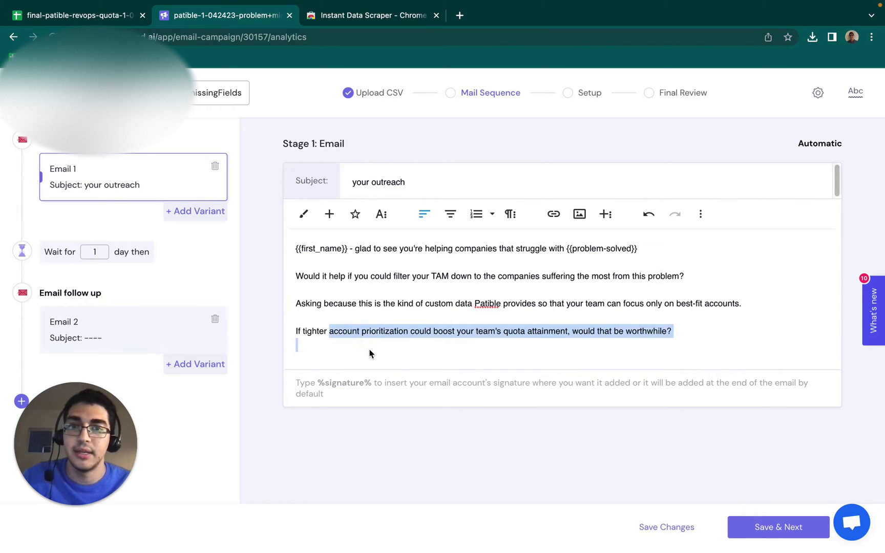
pyautogui.click(352, 327)
pyautogui.moveTo(339, 320); pyautogui.dragTo(367, 354)
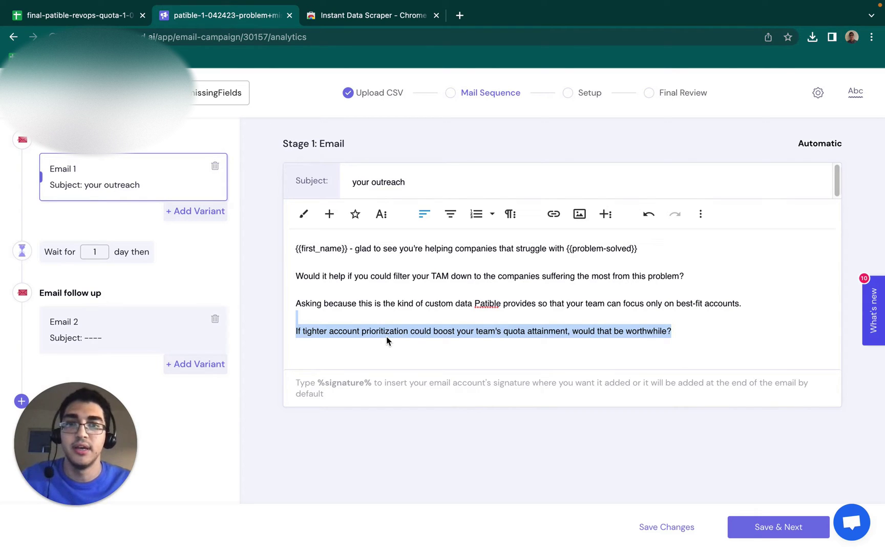
pyautogui.click(388, 339)
pyautogui.moveTo(297, 317); pyautogui.dragTo(396, 350)
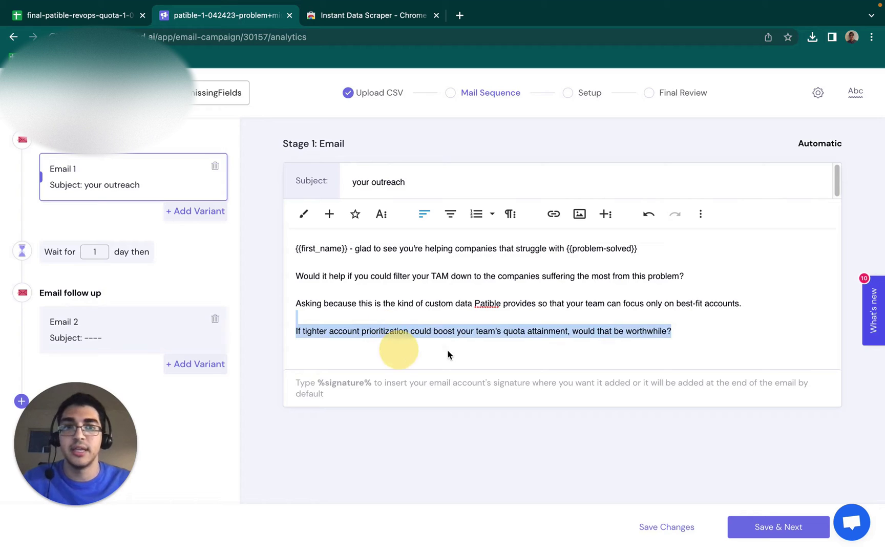
pyautogui.click(79, 20)
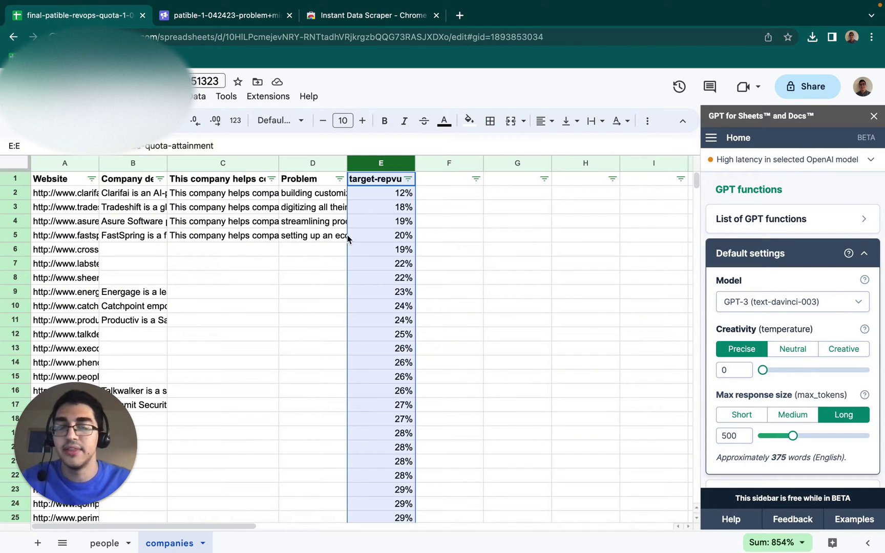
# Step: Re-check the {{problem-solved}} variable in the email, then come back to the spreadsheet
pyautogui.click(437, 311)
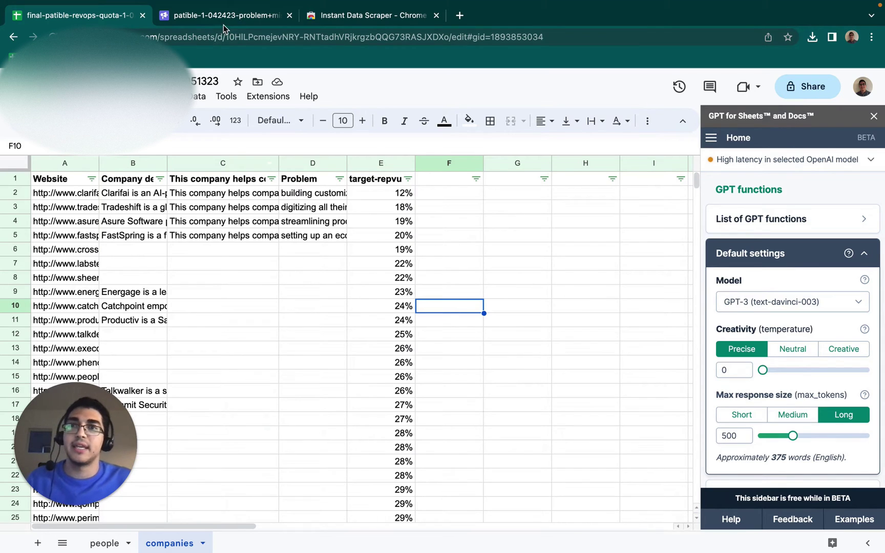
pyautogui.click(227, 19)
pyautogui.moveTo(567, 249); pyautogui.dragTo(640, 249)
pyautogui.click(95, 17)
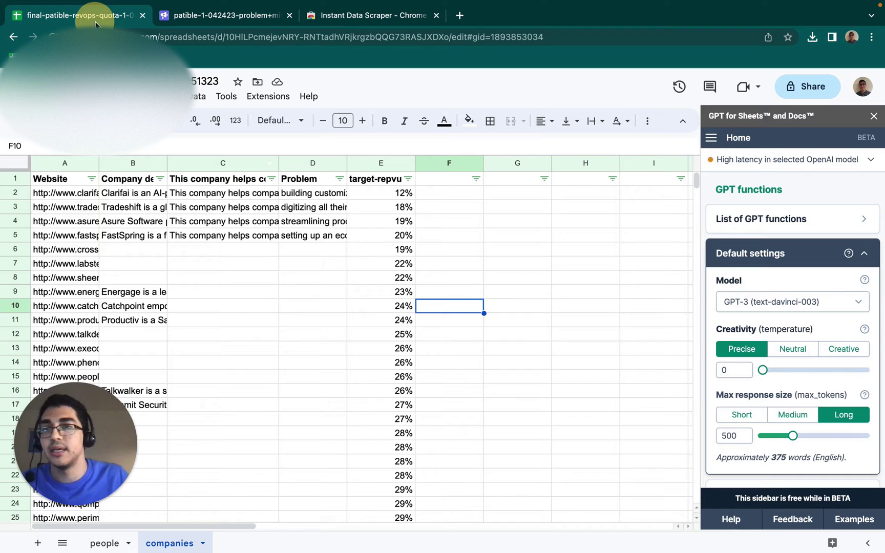
# Step: Read the full Clarifai and Tradeshift descriptions in column B
pyautogui.click(142, 235)
pyautogui.click(136, 193)
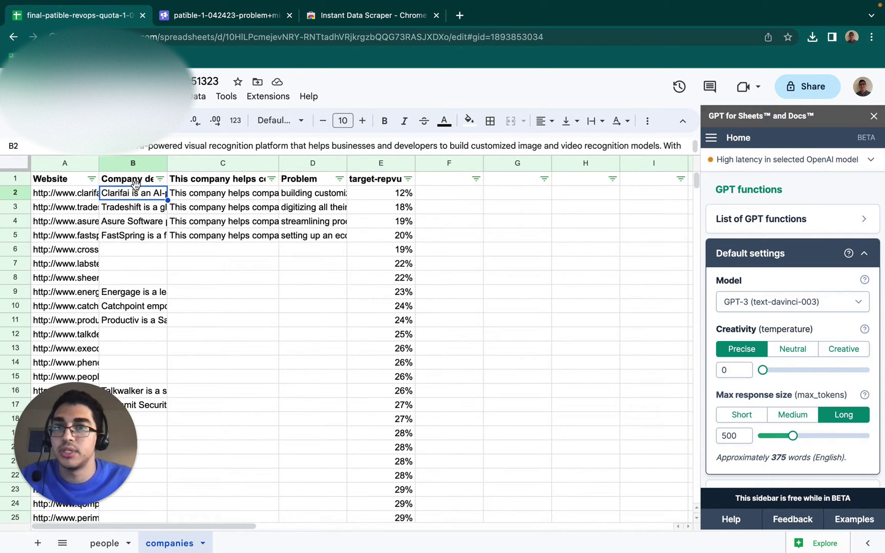
pyautogui.doubleClick(115, 190)
pyautogui.press('Return')
pyautogui.press('Return')
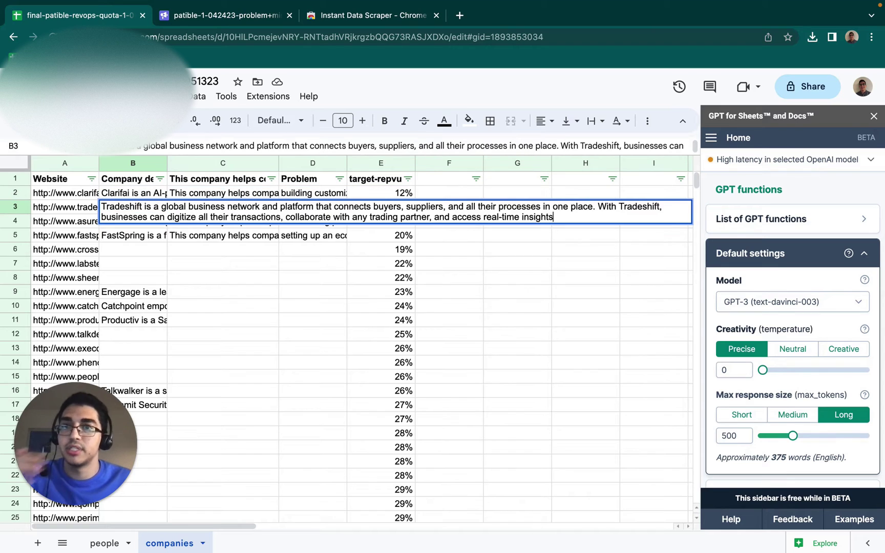
pyautogui.press('Return')
pyautogui.press('Return')
pyautogui.press('Return')
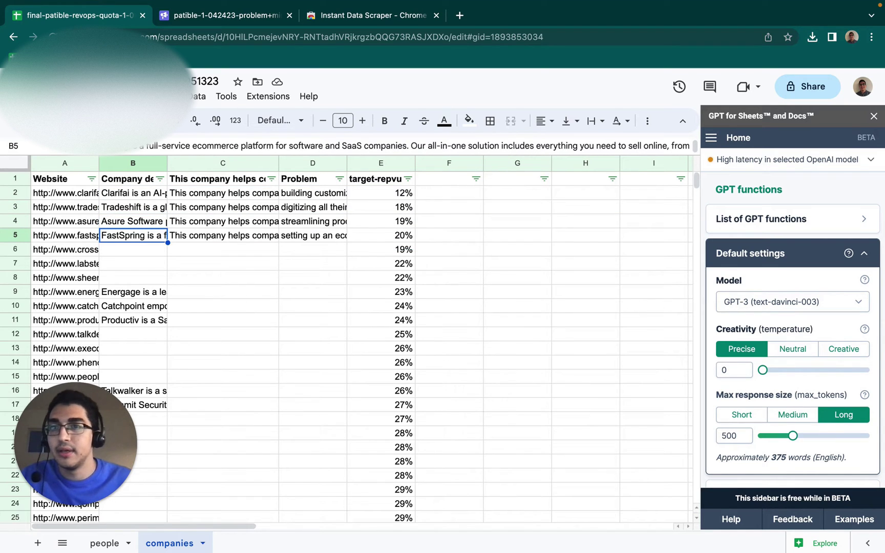
pyautogui.press('Return')
pyautogui.press('Return')
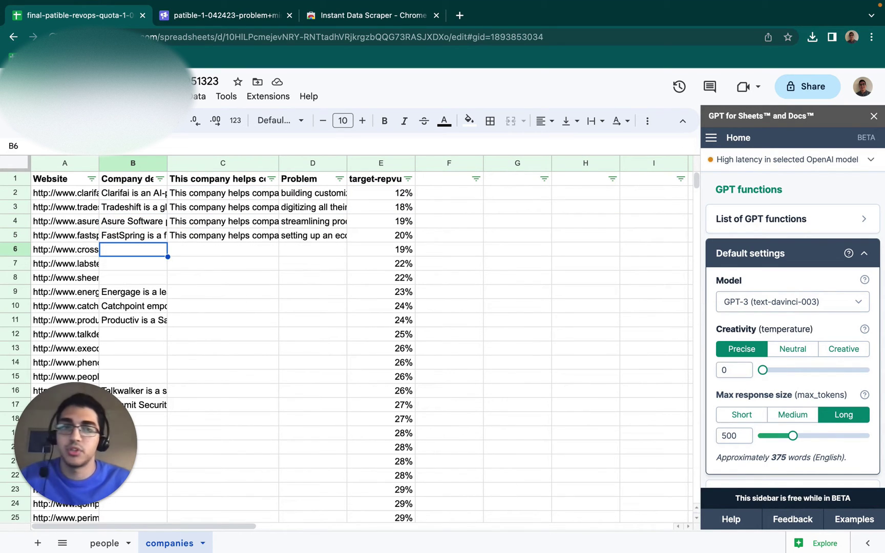
# Step: Set the default model to ChatGPT (gpt-3.5-turbo) with Short 50-token responses
pyautogui.click(768, 307)
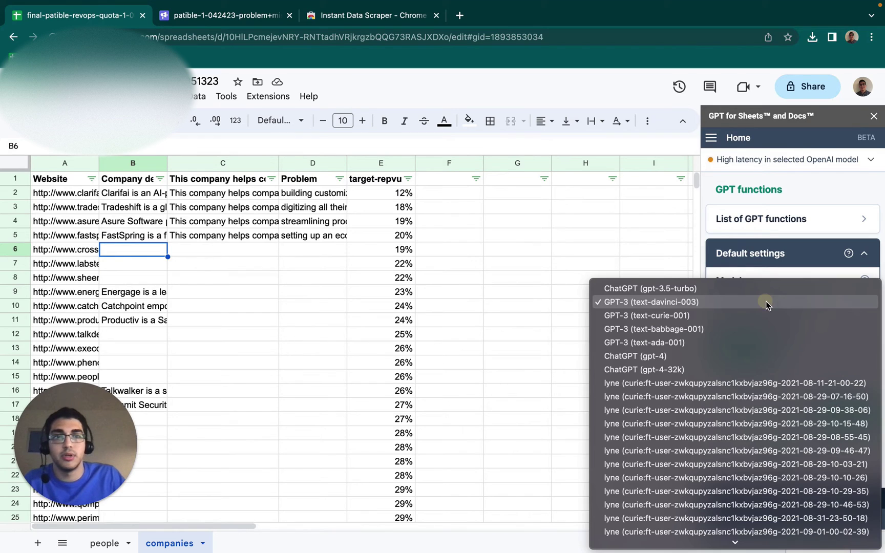
pyautogui.click(738, 289)
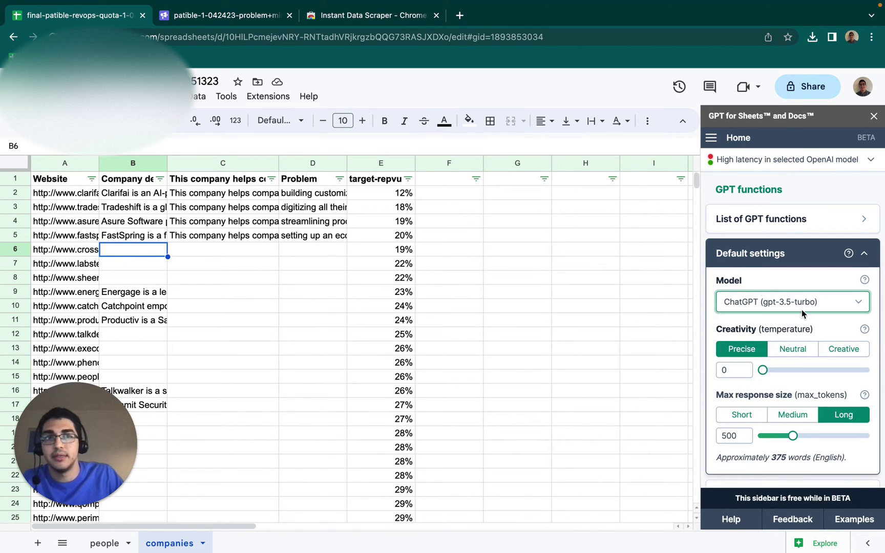
pyautogui.click(737, 414)
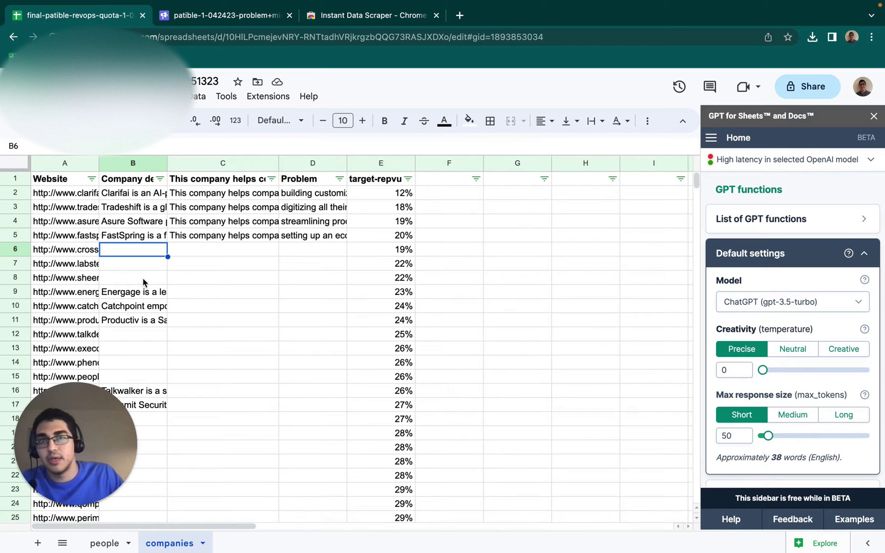
# Step: Start a GPT_FILL formula in B6 using A2:B5 as the example range
pyautogui.click(139, 258)
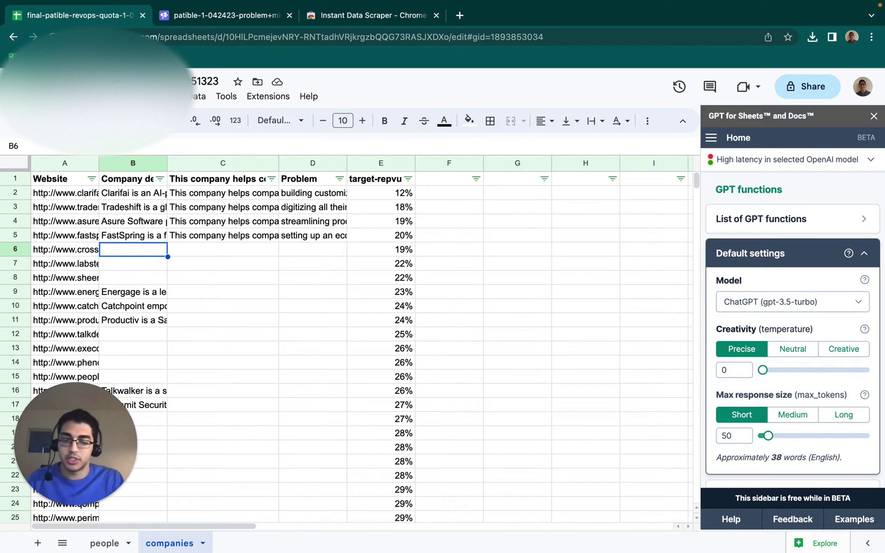
pyautogui.write('=gpt')
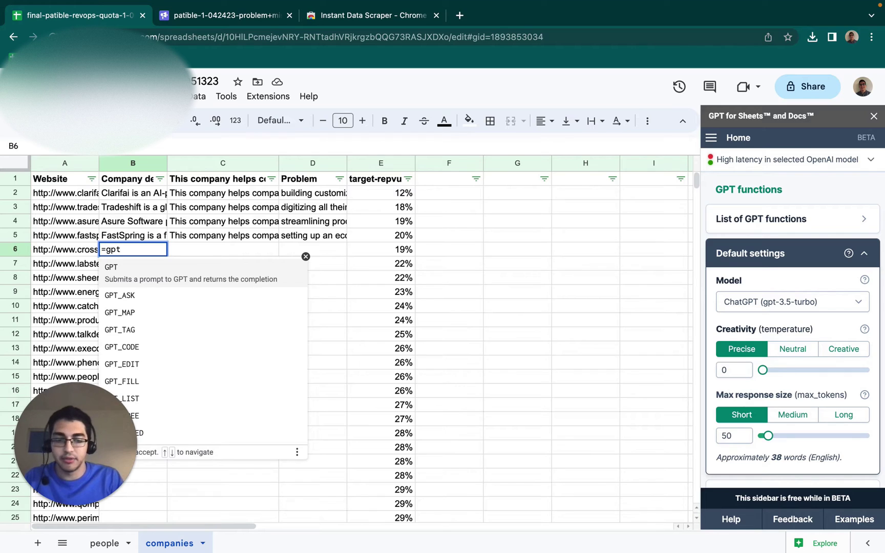
pyautogui.write('_f')
pyautogui.press('Tab')
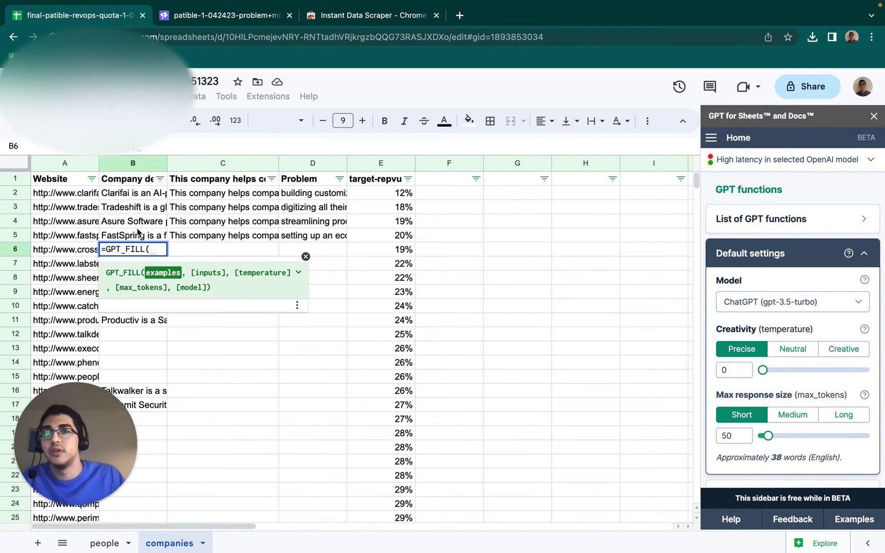
pyautogui.moveTo(77, 193); pyautogui.dragTo(118, 238)
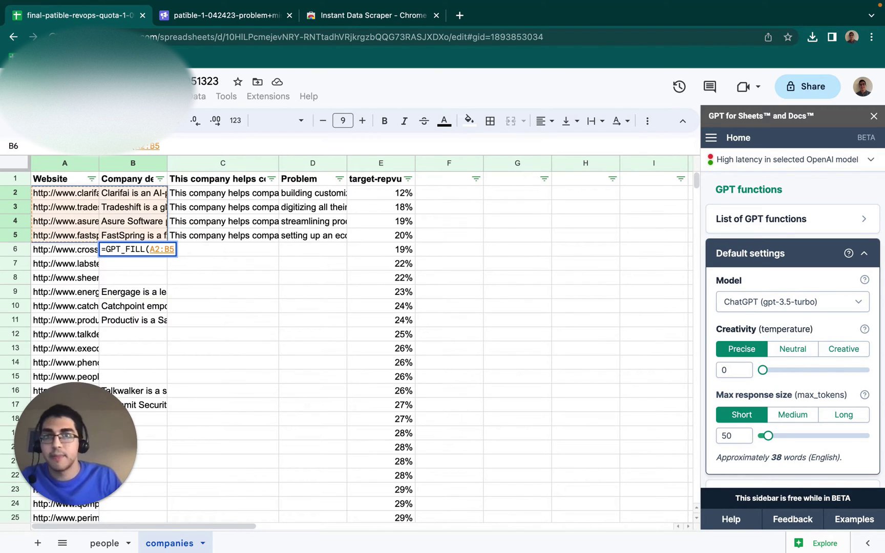
pyautogui.write(',')
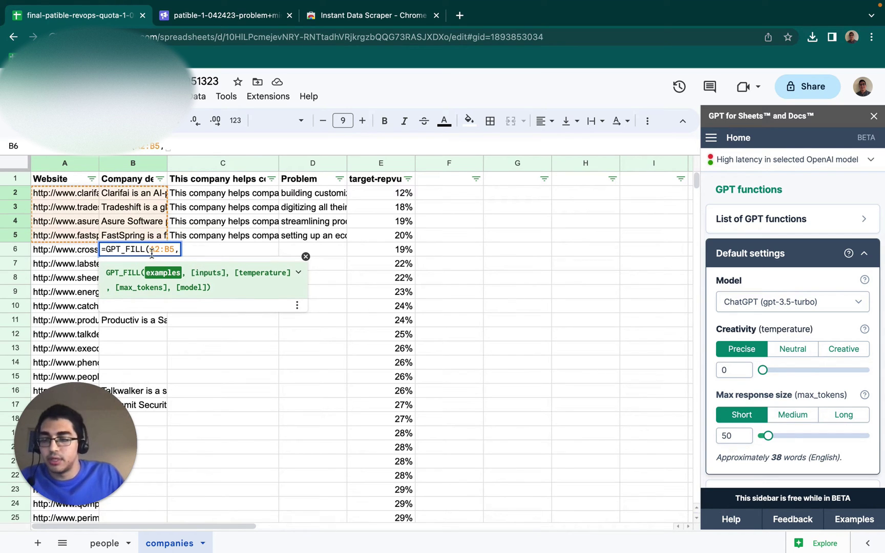
# Step: Lock the range as $A$2:$B$5, add A6 as the input, and enter the formula
pyautogui.click(150, 250)
pyautogui.write('$')
pyautogui.press('Right')
pyautogui.write('$A')
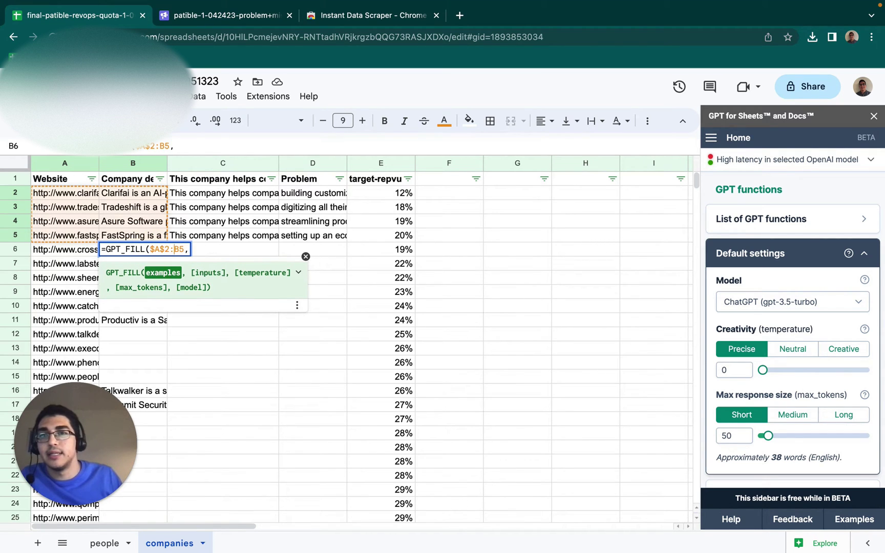
pyautogui.write('$')
pyautogui.press('Right')
pyautogui.write('$')
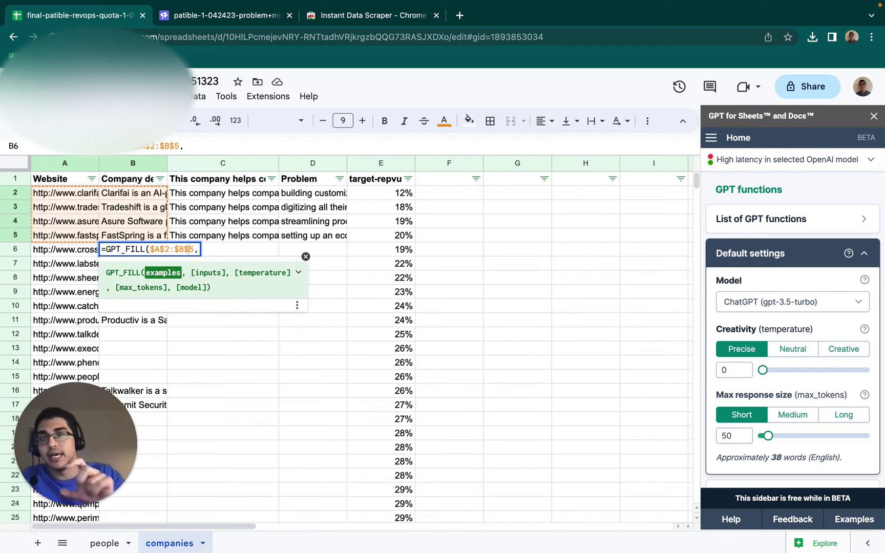
pyautogui.click(199, 249)
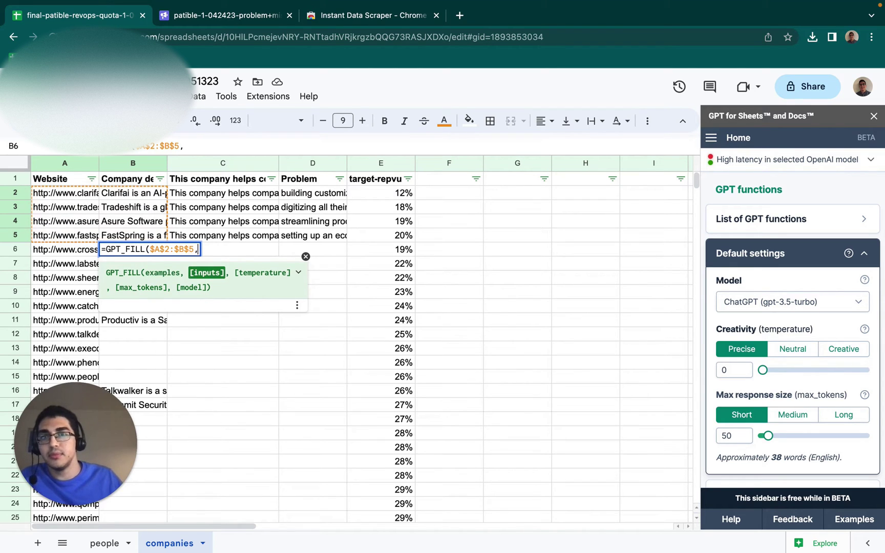
pyautogui.click(80, 251)
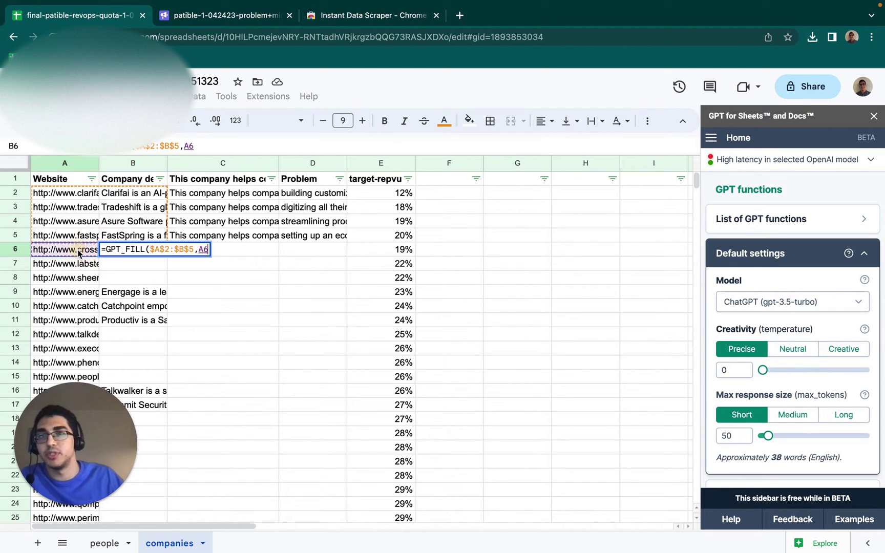
pyautogui.press('Return')
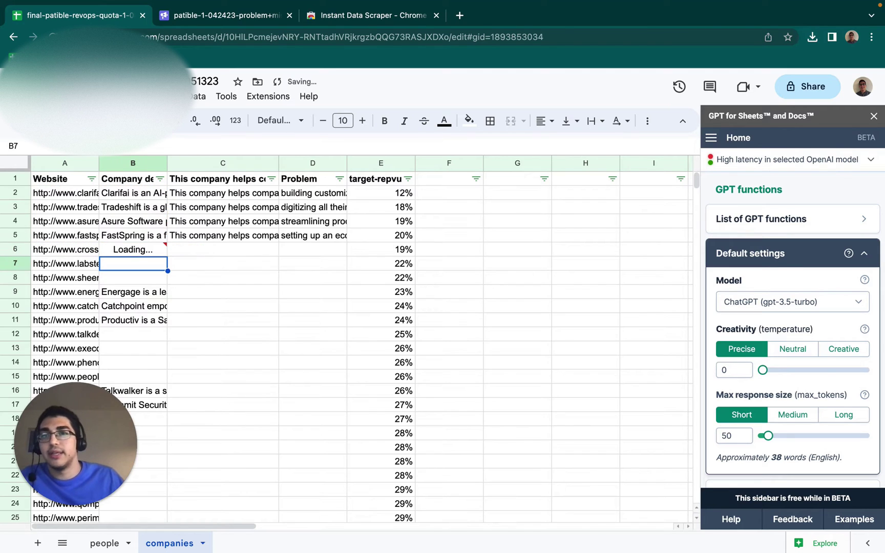
# Step: Check B6's generated result and widen the Company description column
pyautogui.click(147, 249)
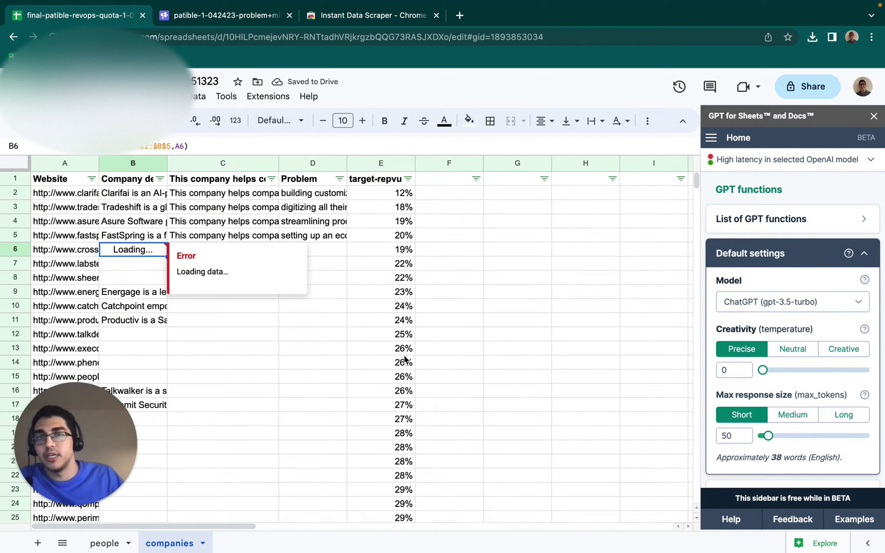
pyautogui.click(404, 353)
pyautogui.doubleClick(145, 258)
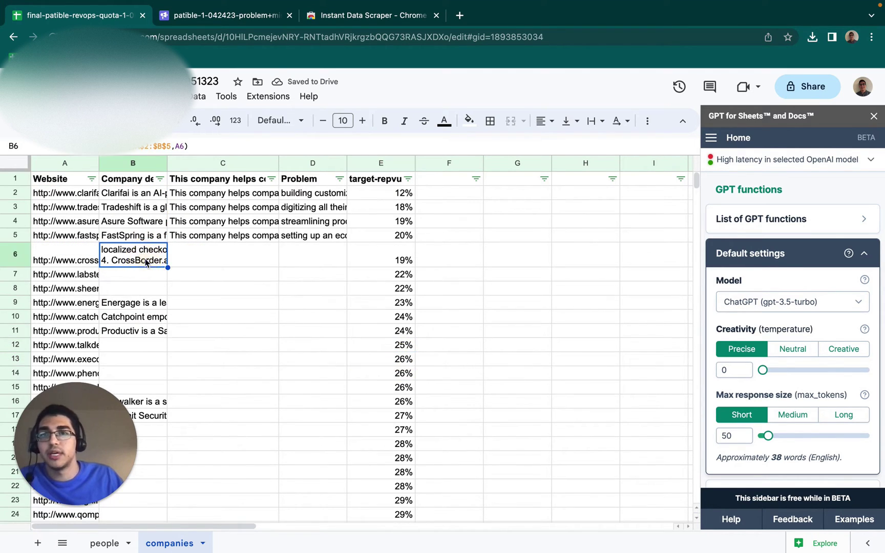
pyautogui.press('Return')
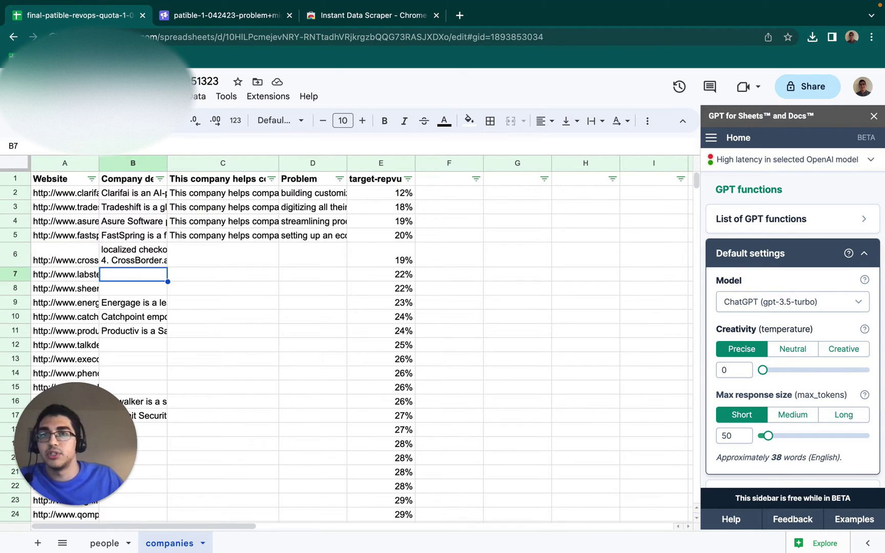
pyautogui.moveTo(168, 162); pyautogui.dragTo(226, 163)
# Step: Copy B6's GPT_FILL formula down into B7 and clear B6
pyautogui.click(179, 263)
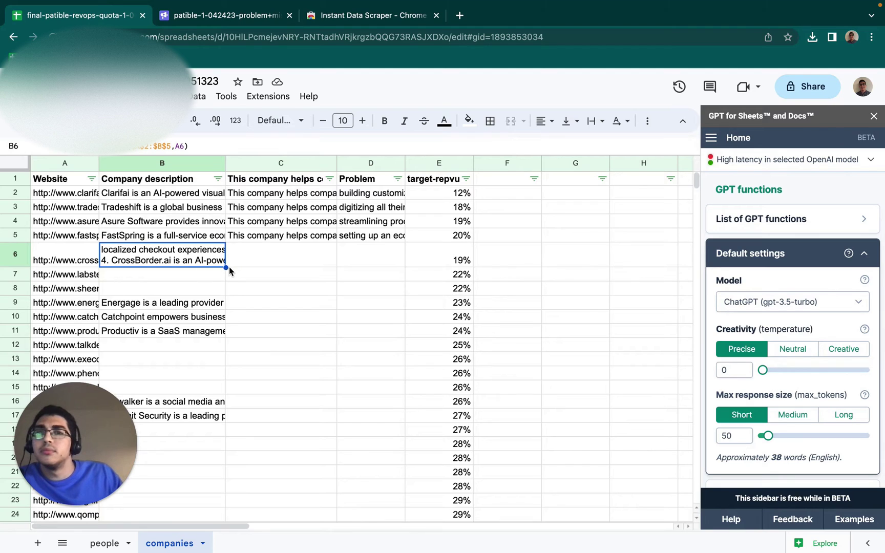
pyautogui.moveTo(226, 267); pyautogui.dragTo(225, 285)
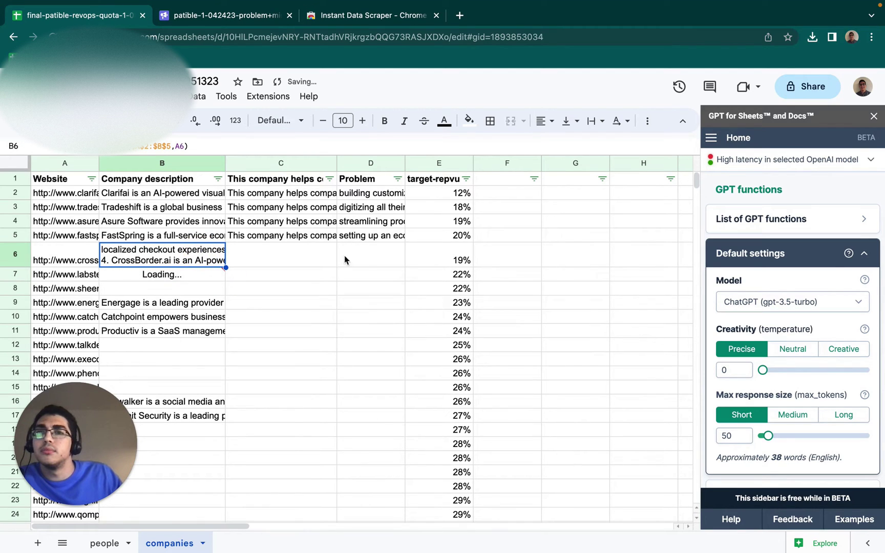
pyautogui.hotkey('shift', 'Up')
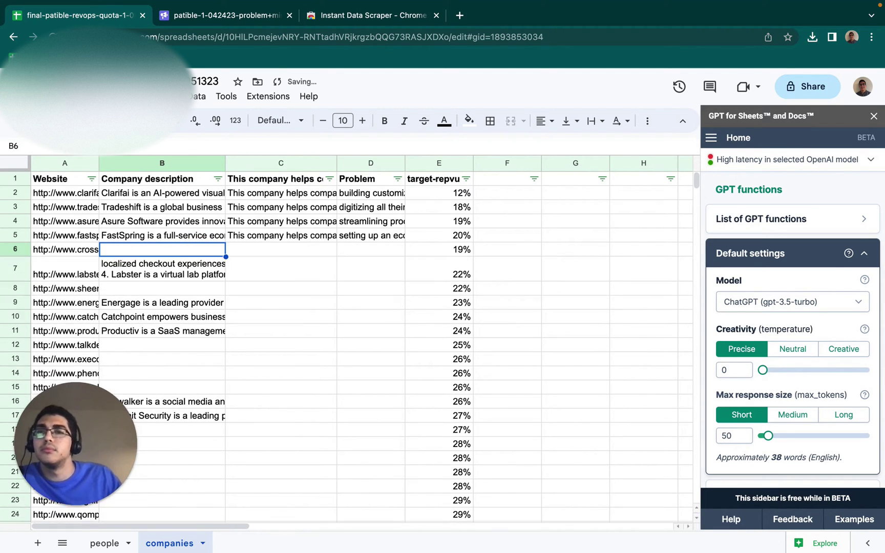
pyautogui.click(144, 269)
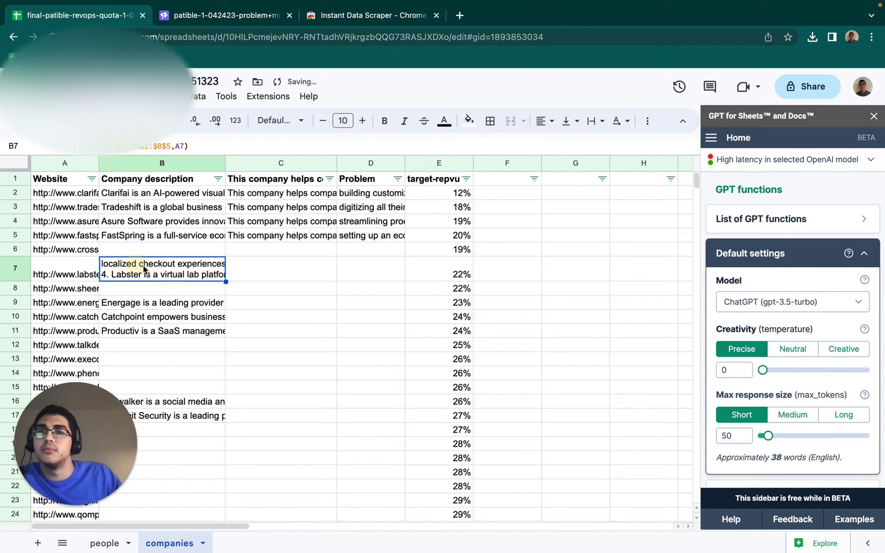
# Step: Read the B2–B5 example descriptions and turn the A2–A5 website URLs into links
pyautogui.click(147, 197)
pyautogui.press('Return')
pyautogui.press('Return')
pyautogui.press('Return')
pyautogui.press('Return')
pyautogui.press('Return')
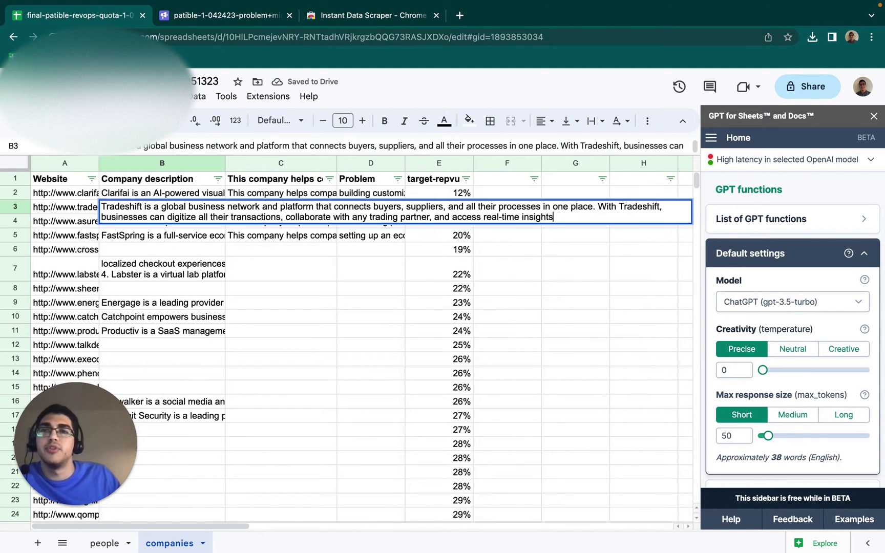
pyautogui.press('Return')
pyautogui.press('Return')
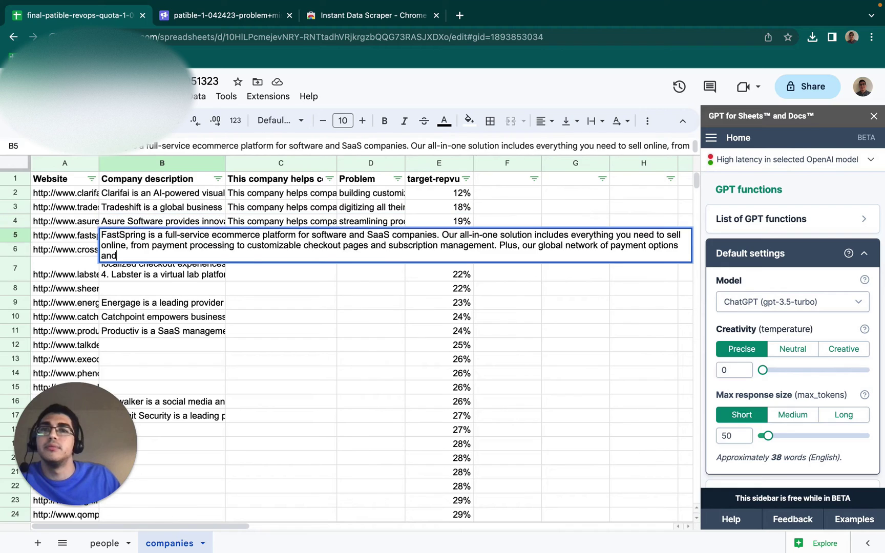
pyautogui.press('Return')
pyautogui.press('Left')
pyautogui.press('Up')
pyautogui.press('Up')
pyautogui.press('Up')
pyautogui.press('Up')
pyautogui.press('Return')
pyautogui.press('Return')
pyautogui.press('Return')
pyautogui.press('Return')
pyautogui.press('Return')
pyautogui.press('Return')
pyautogui.press('Return')
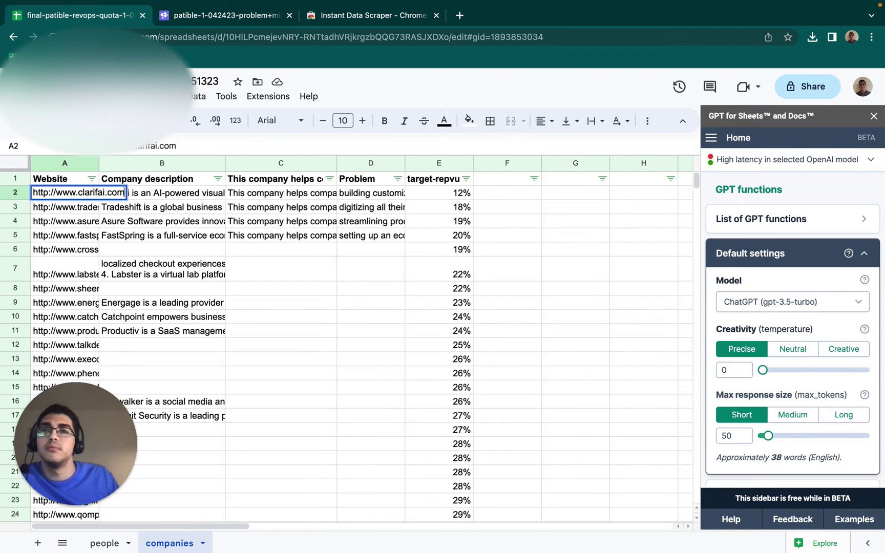
pyautogui.press('Return')
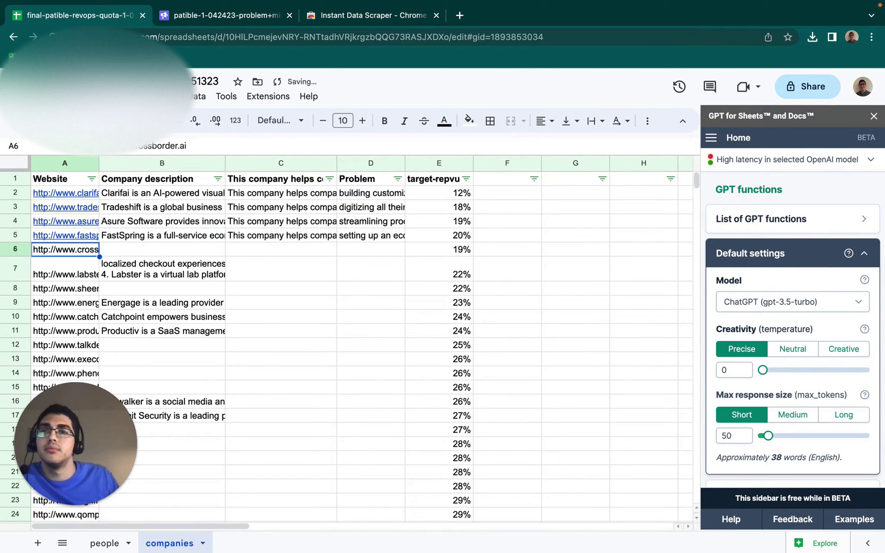
pyautogui.click(162, 268)
pyautogui.press('Return')
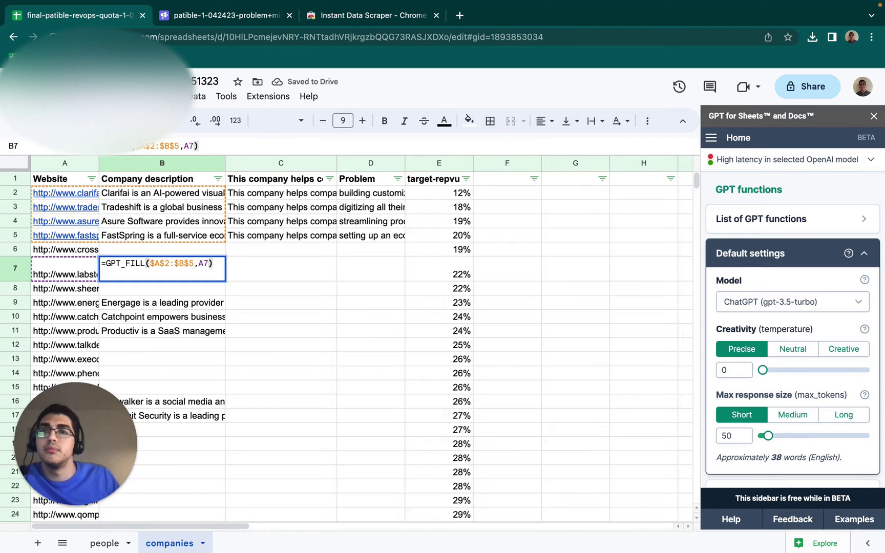
# Step: Recommit B7's formula and drag the Energage and Catchpoint rows up to rows 6–7
pyautogui.press('Left')
pyautogui.press('Left')
pyautogui.press('Left')
pyautogui.press('Left')
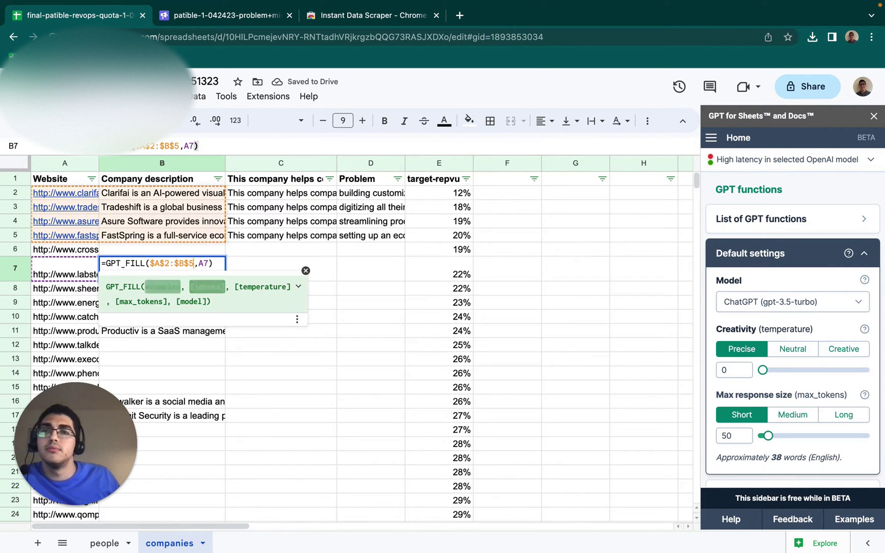
pyautogui.press('Return')
pyautogui.moveTo(17, 302); pyautogui.dragTo(137, 276)
# Step: Recommit B9's GPT_FILL formula to regenerate a clean Labster description
pyautogui.click(139, 297)
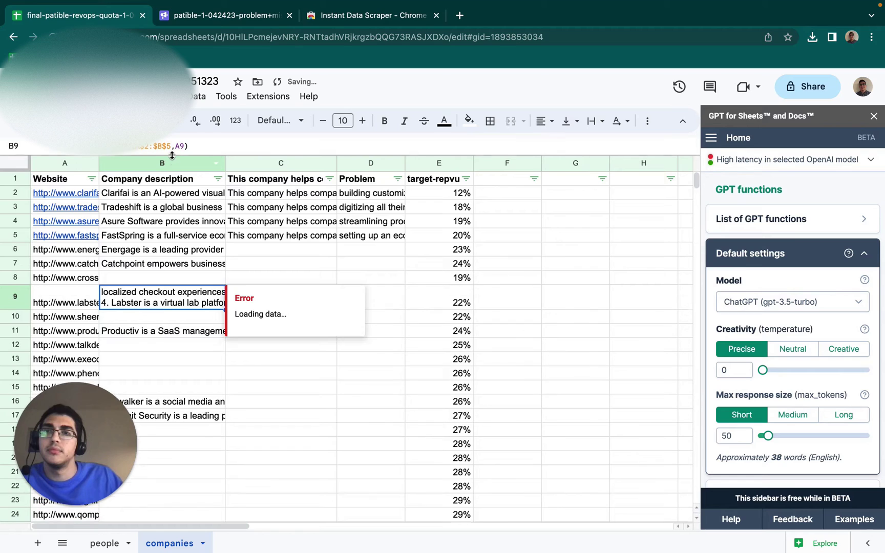
pyautogui.press('Return')
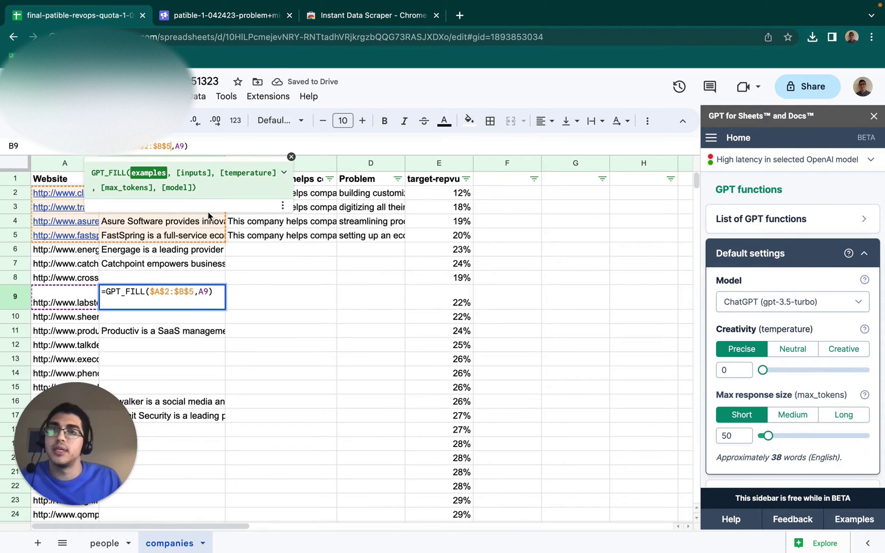
pyautogui.press('Return')
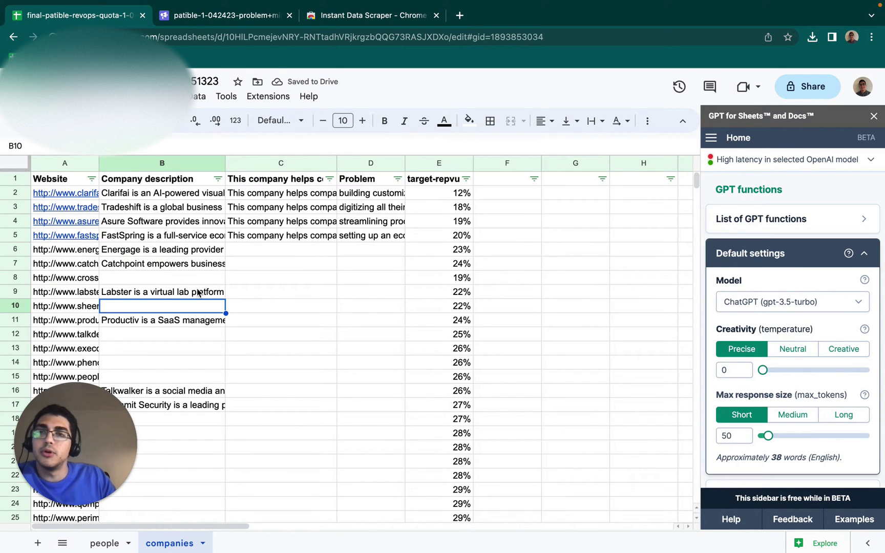
pyautogui.click(215, 292)
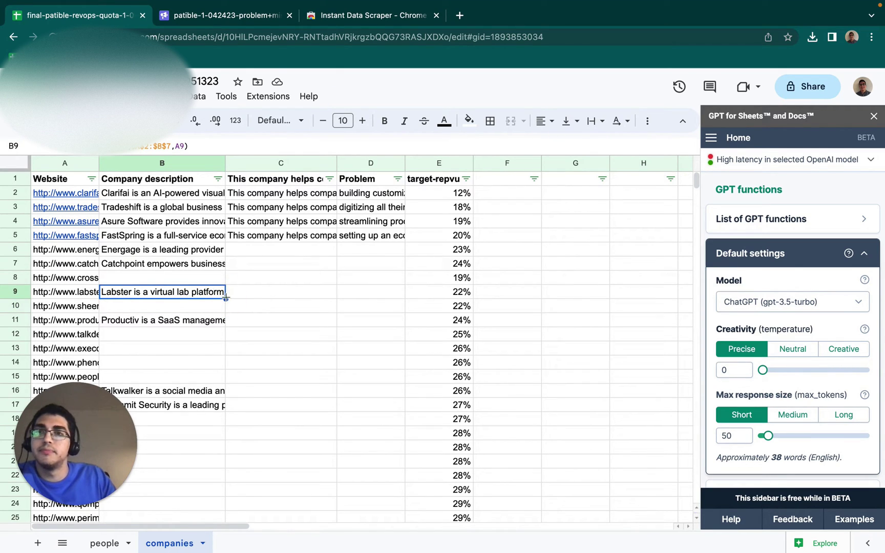
# Step: Copy B9's GPT_FILL formula into B8 and down column B to row 25
pyautogui.moveTo(226, 297); pyautogui.dragTo(221, 277)
pyautogui.click(253, 308)
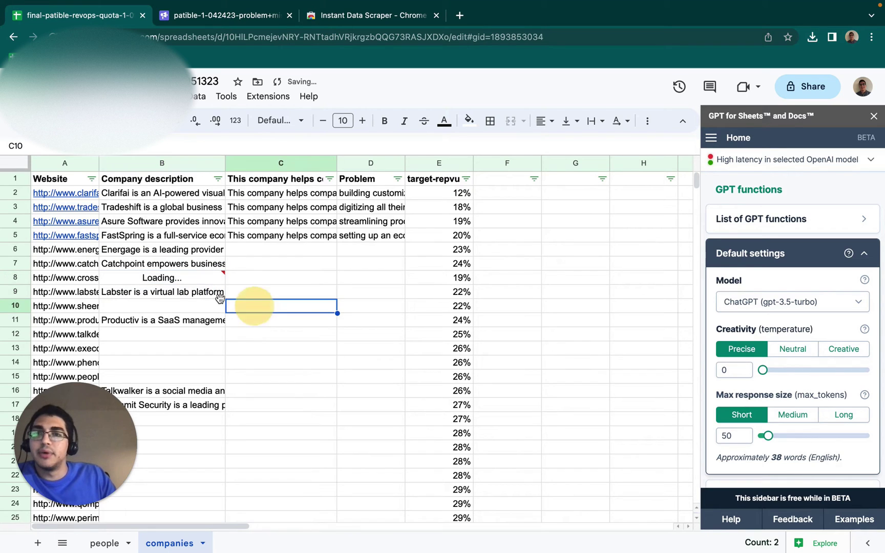
pyautogui.click(200, 298)
pyautogui.moveTo(226, 299); pyautogui.dragTo(206, 514)
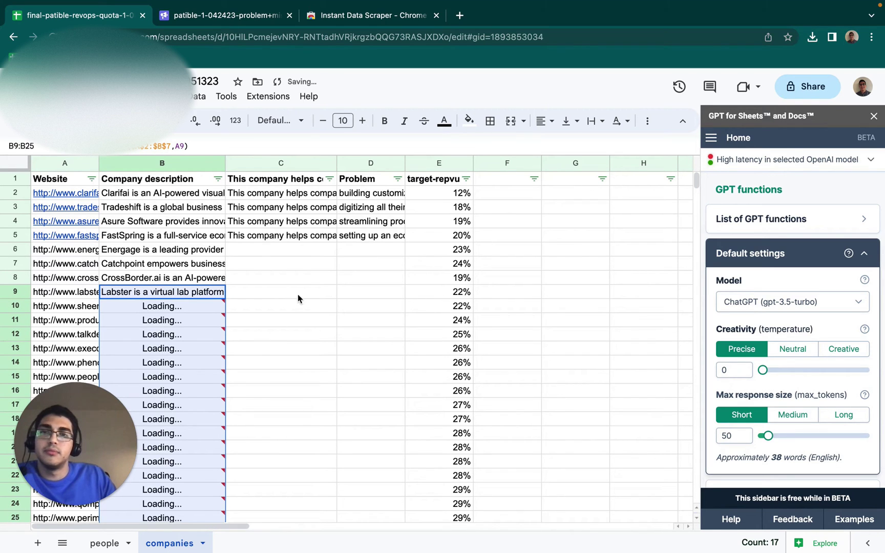
pyautogui.click(322, 277)
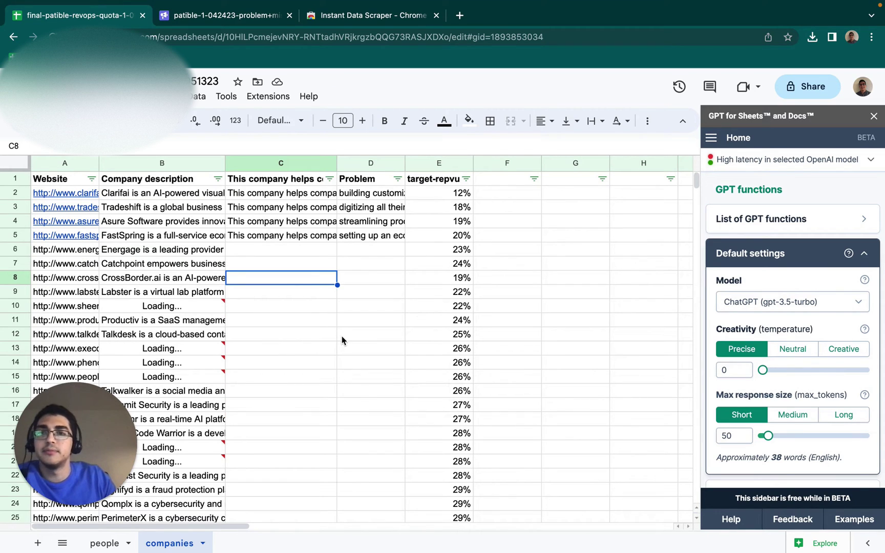
# Step: Clear B13's stuck formula and refill it from B12 to get an ExecOnline description
pyautogui.click(278, 221)
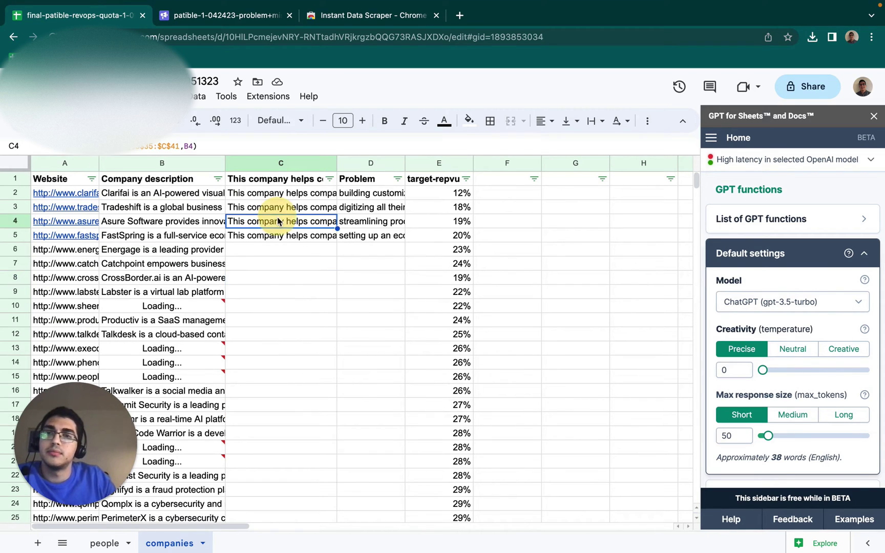
pyautogui.click(265, 253)
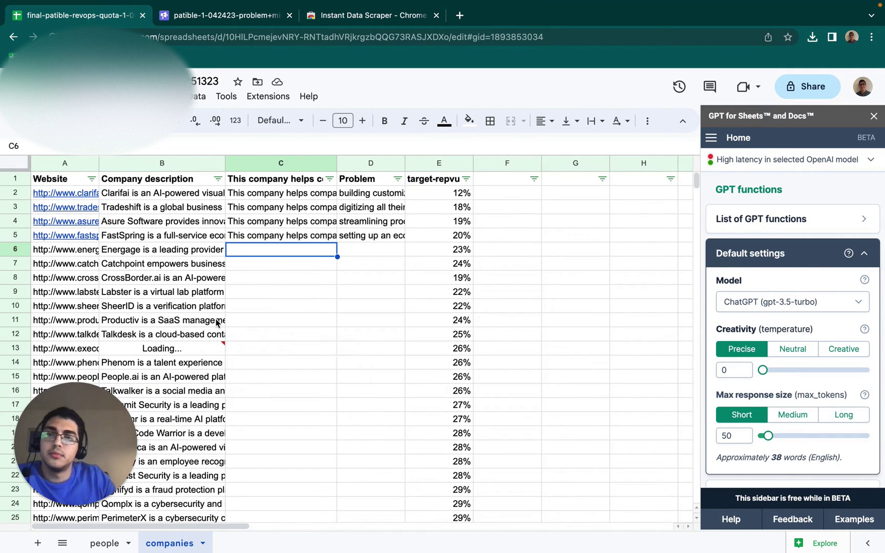
pyautogui.click(214, 335)
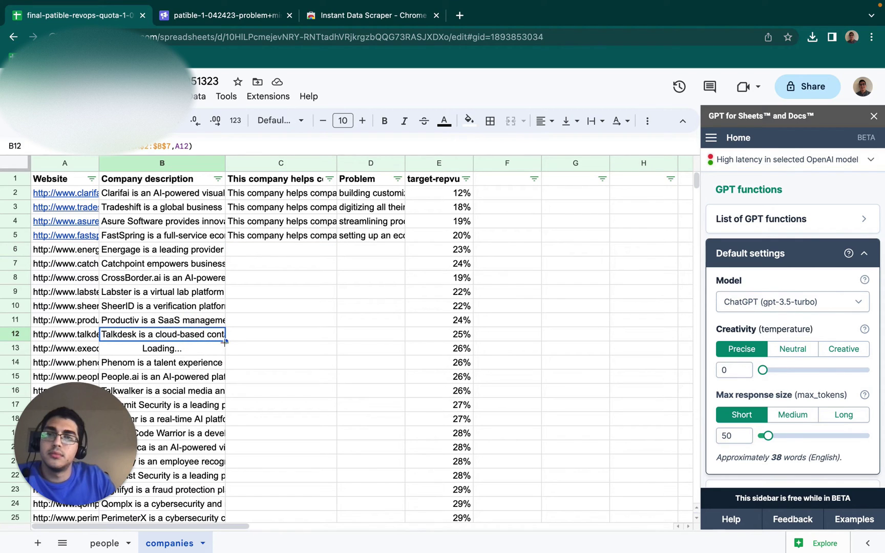
pyautogui.click(224, 345)
pyautogui.press('Delete')
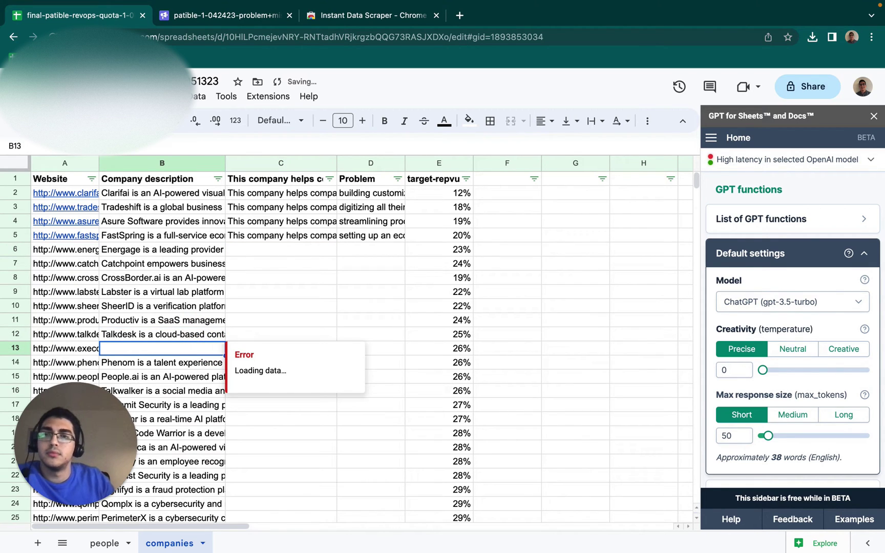
pyautogui.click(211, 338)
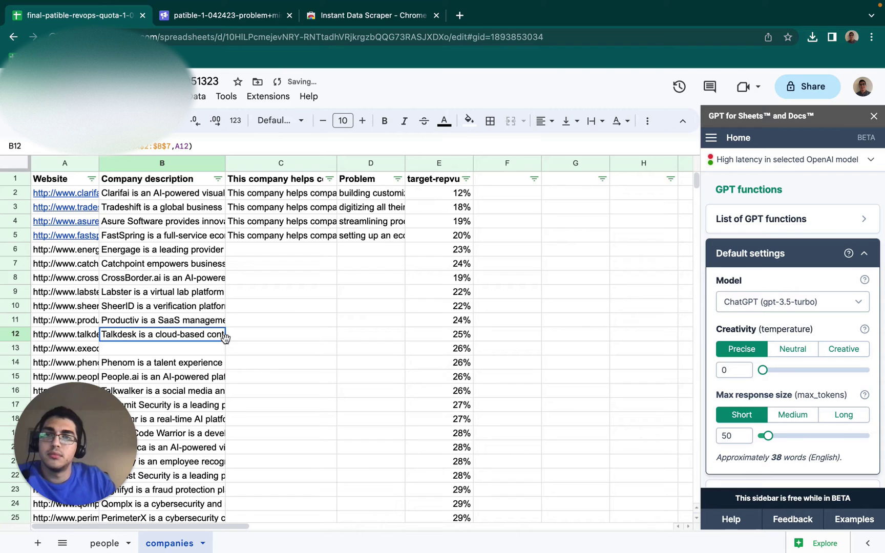
pyautogui.moveTo(225, 338); pyautogui.dragTo(227, 350)
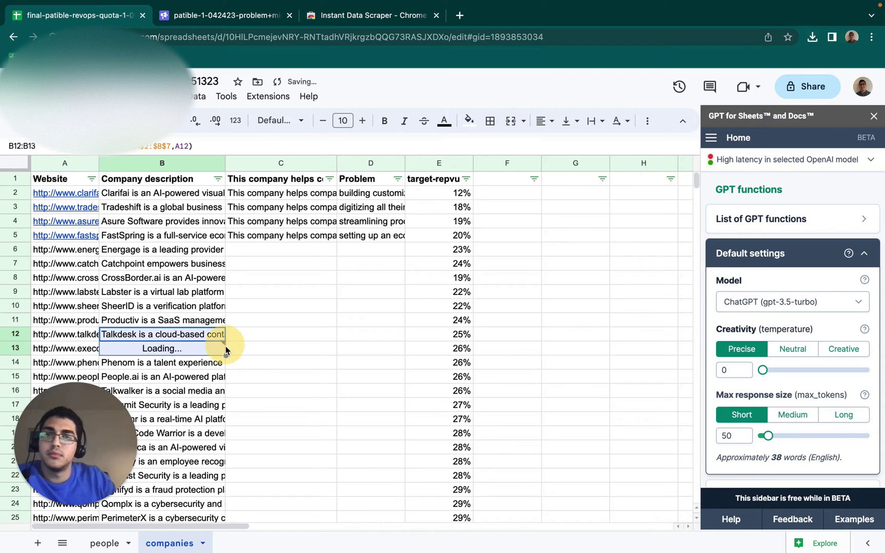
pyautogui.click(309, 266)
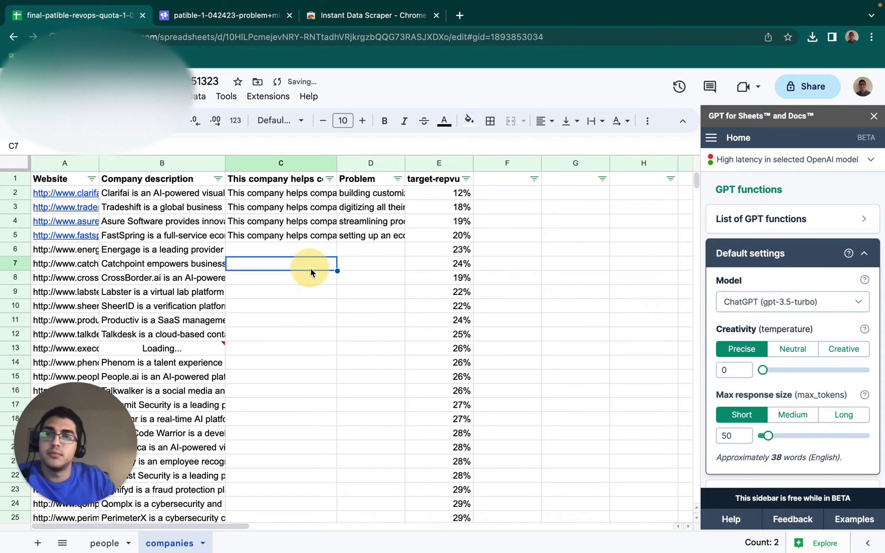
# Step: Copy column B and paste it back as values only, replacing the GPT_FILL formulas
pyautogui.click(190, 163)
pyautogui.rightClick(190, 163)
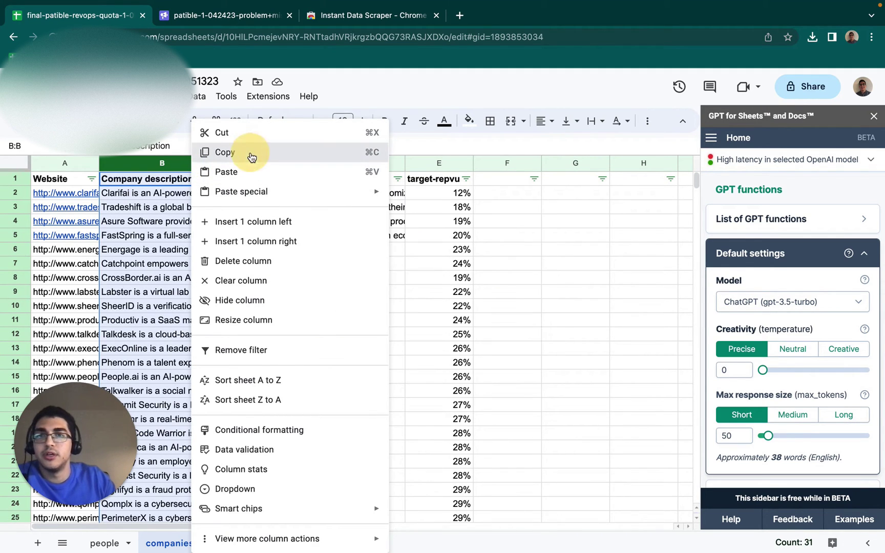
pyautogui.click(187, 160)
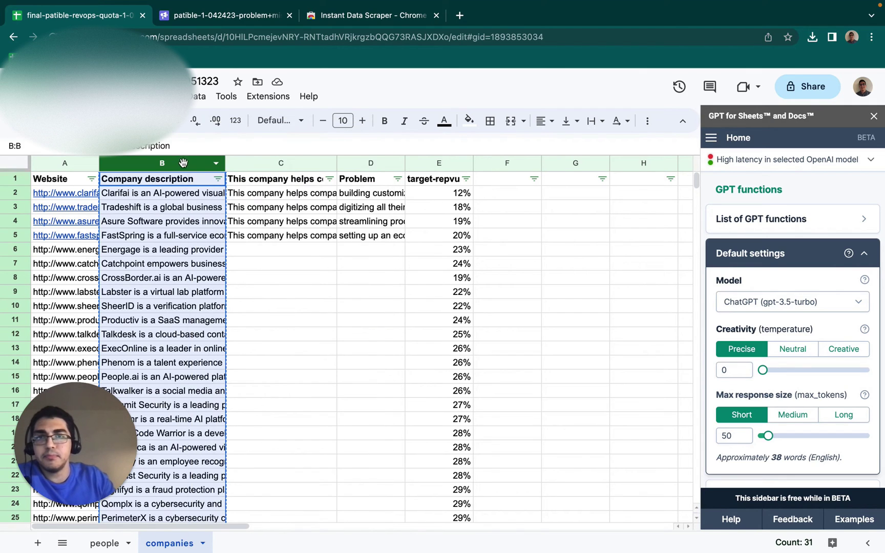
pyautogui.rightClick(183, 164)
pyautogui.moveTo(262, 196)
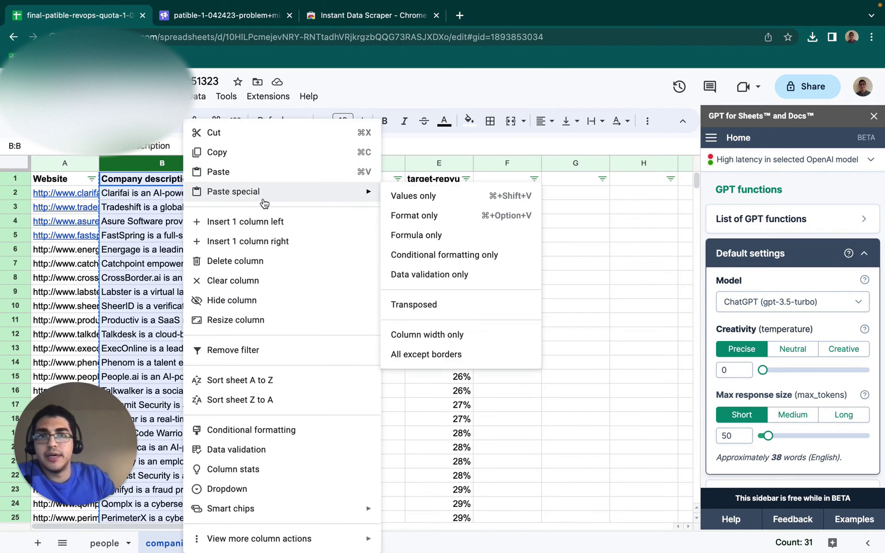
pyautogui.click(419, 201)
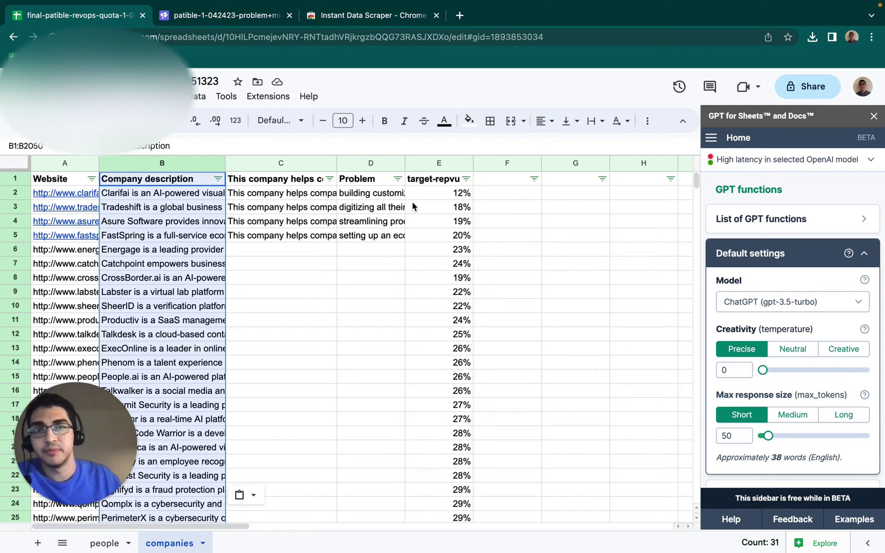
pyautogui.click(300, 197)
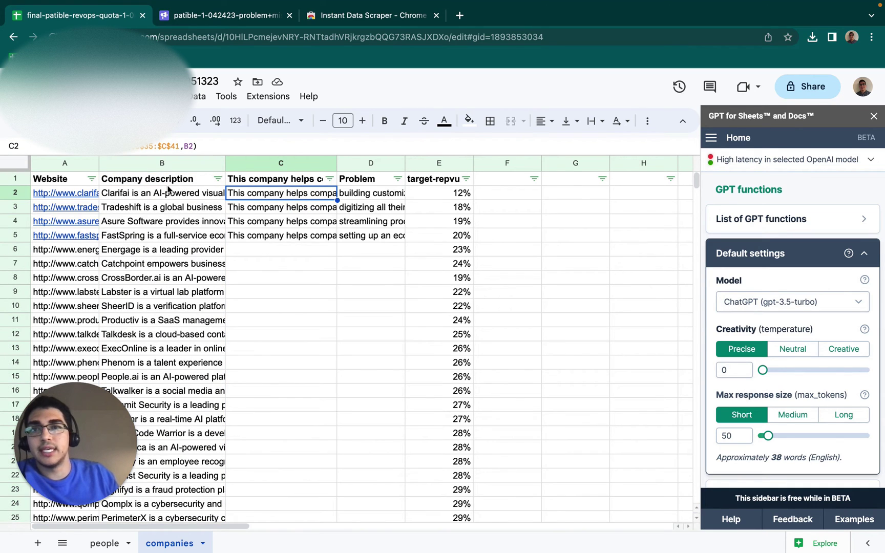
# Step: Compare the column B descriptions and D2's Problem text with the email's problem-variable line
pyautogui.moveTo(168, 197); pyautogui.dragTo(169, 263)
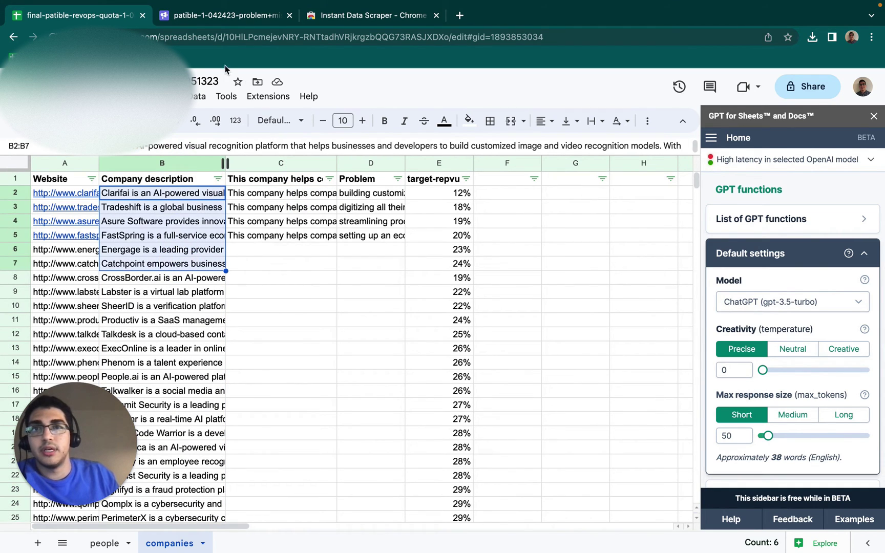
pyautogui.click(371, 196)
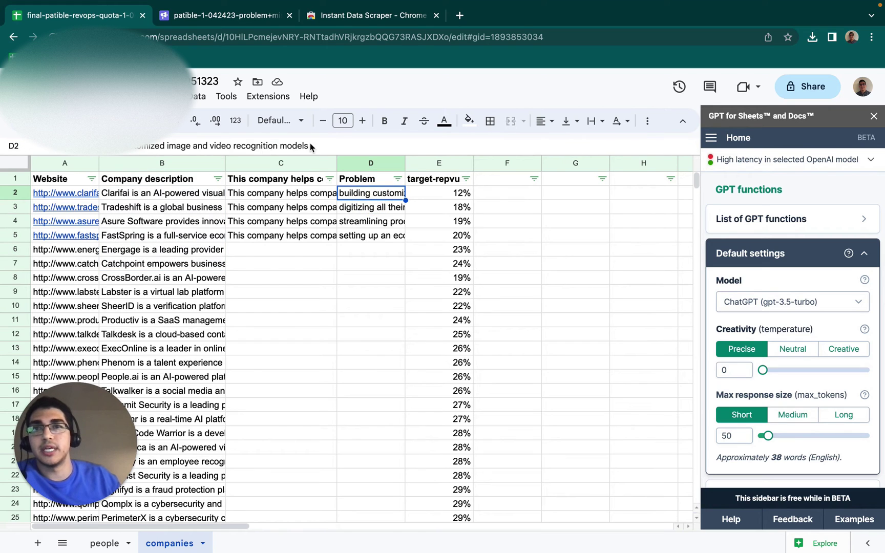
pyautogui.click(213, 13)
pyautogui.click(461, 249)
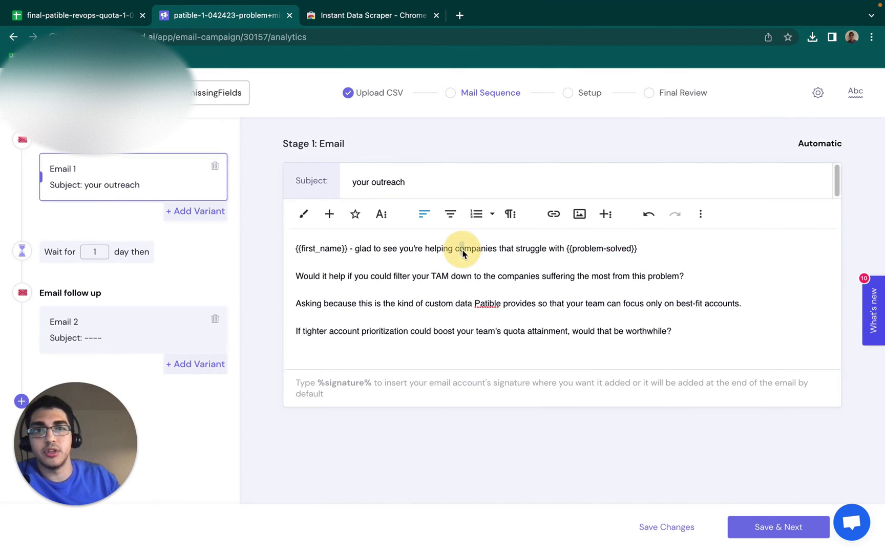
pyautogui.click(112, 19)
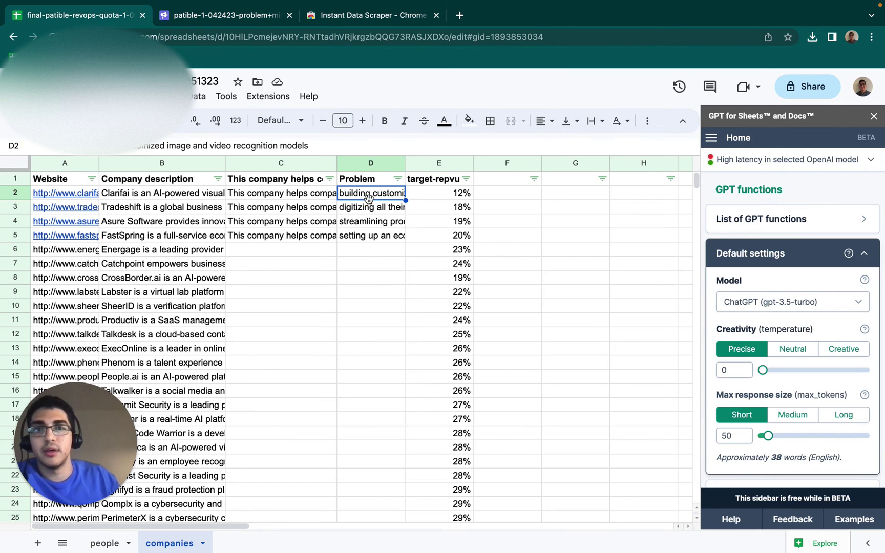
# Step: Read the Problem texts in D2–D5 and the generated sentences in C2–C5
pyautogui.press('Return')
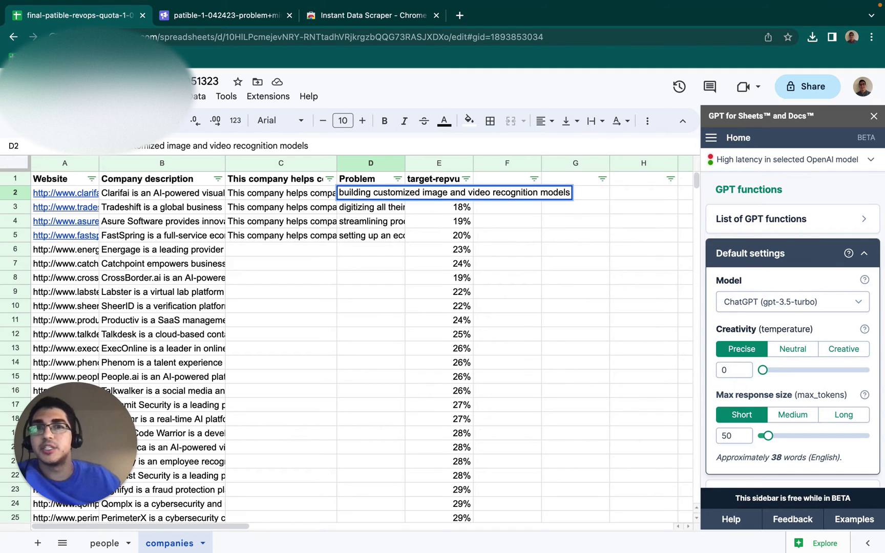
pyautogui.press('Return')
pyautogui.press('Return')
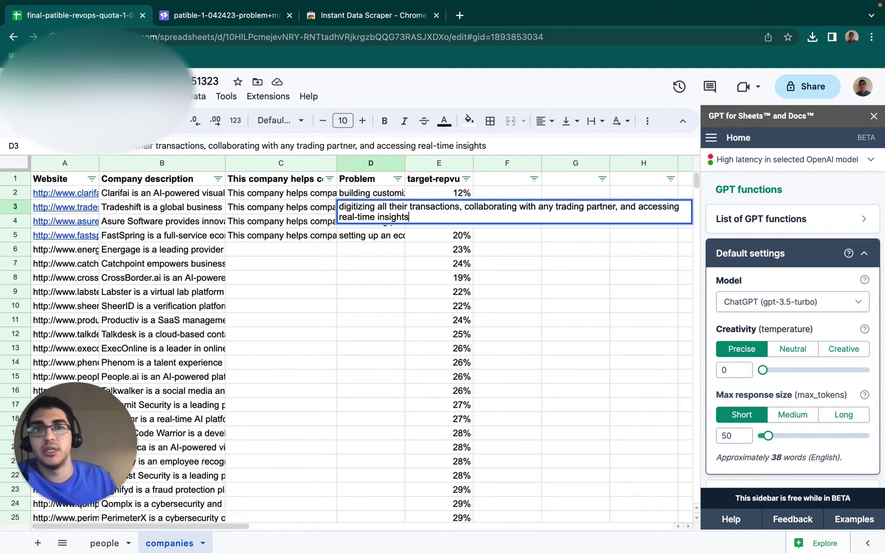
pyautogui.press('Return')
pyautogui.press('Return')
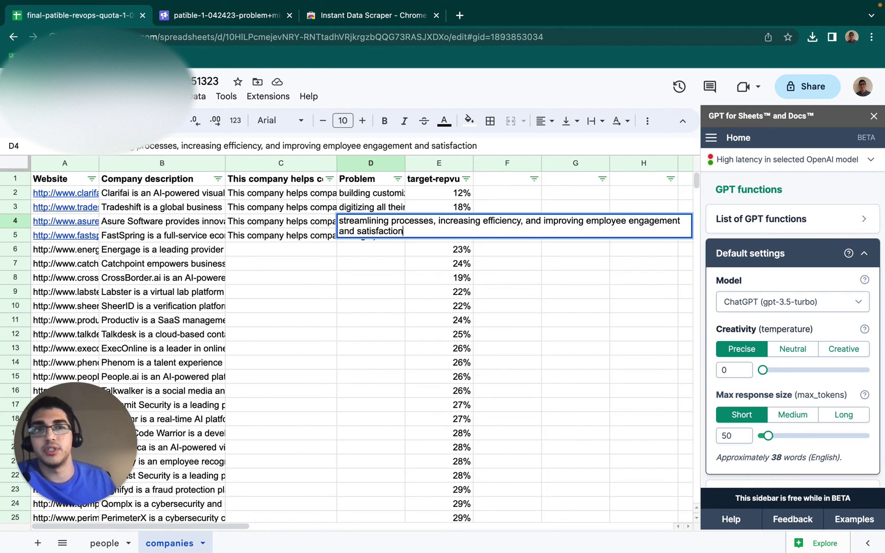
pyautogui.press('Return')
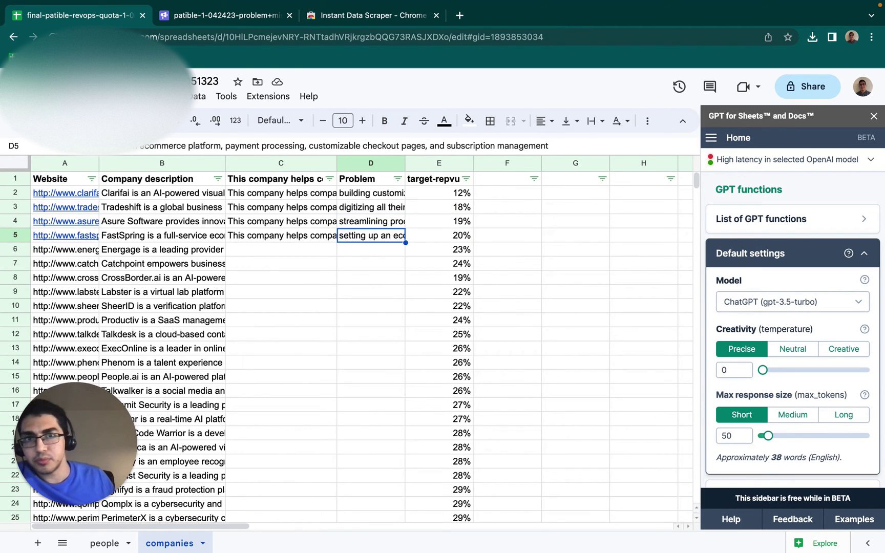
pyautogui.click(280, 235)
pyautogui.click(281, 249)
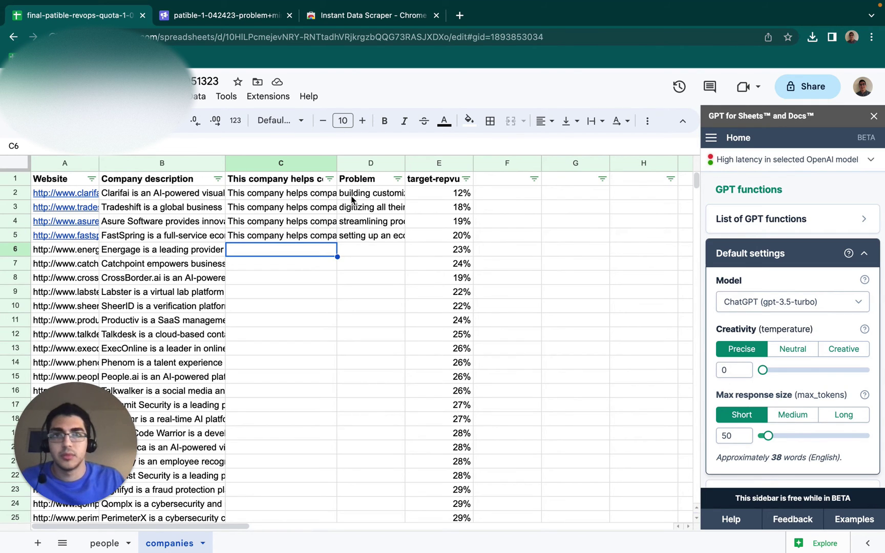
pyautogui.press('Up')
pyautogui.press('Up')
pyautogui.press('Up')
pyautogui.press('Up')
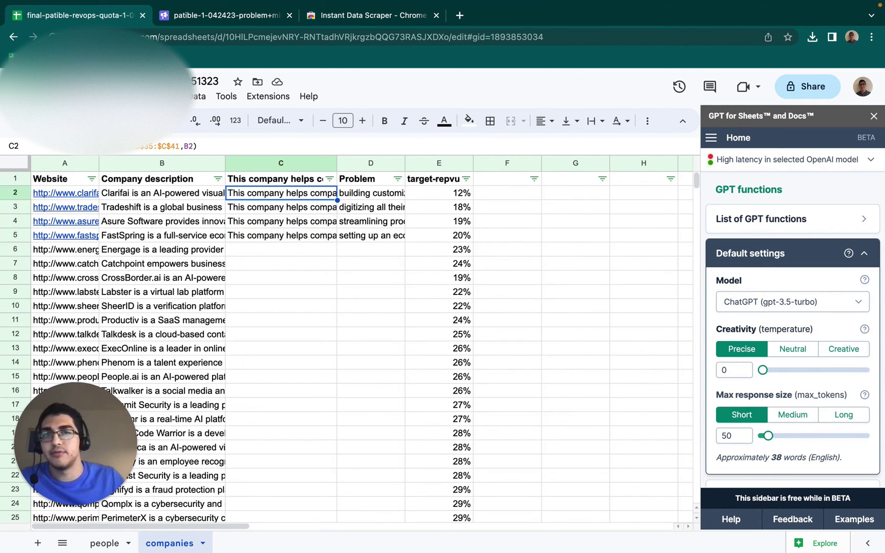
pyautogui.press('Down')
pyautogui.press('Down')
pyautogui.press('Down')
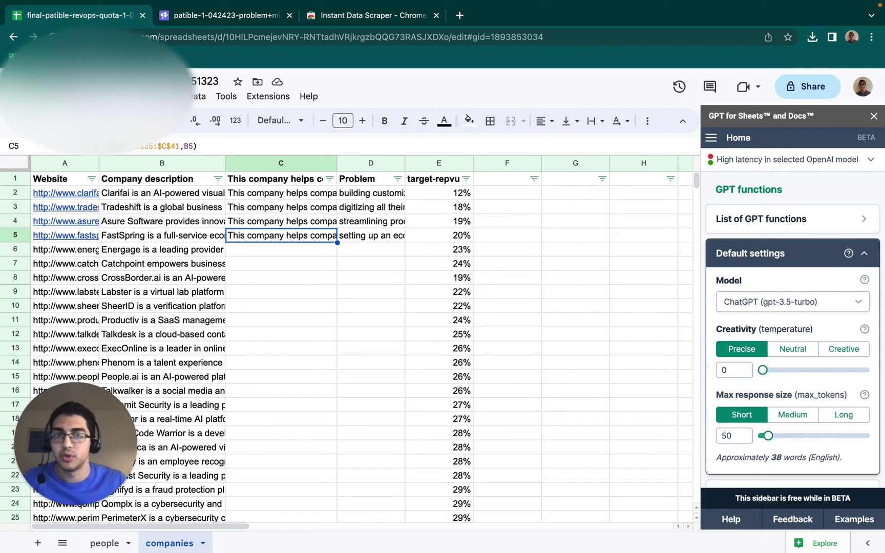
pyautogui.press('Up')
pyautogui.press('Up')
pyautogui.press('Down')
pyautogui.press('Down')
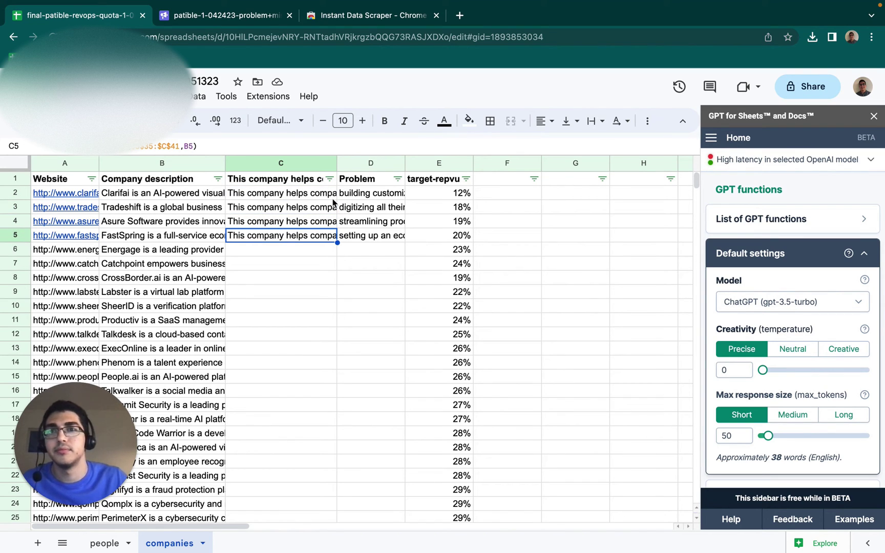
# Step: Copy C2:C5, paste it back as values only, and read the sentences in C2 and C3
pyautogui.hotkey('shift', 'Up')
pyautogui.hotkey('shift', 'Up')
pyautogui.hotkey('shift', 'Up')
pyautogui.hotkey('ctrl', 'c')
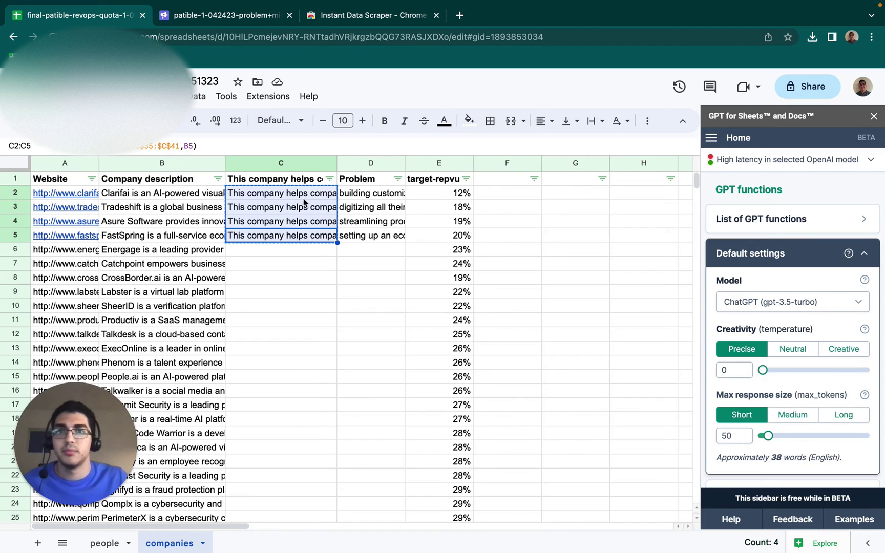
pyautogui.hotkey('ctrl', 'shift', 'v')
pyautogui.click(310, 197)
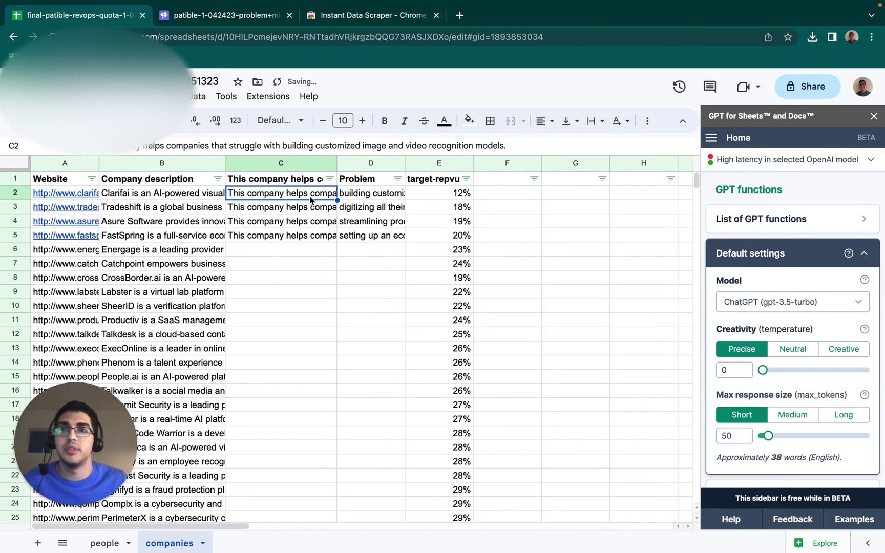
pyautogui.doubleClick(310, 199)
pyautogui.moveTo(378, 192); pyautogui.dragTo(665, 192)
pyautogui.press('Return')
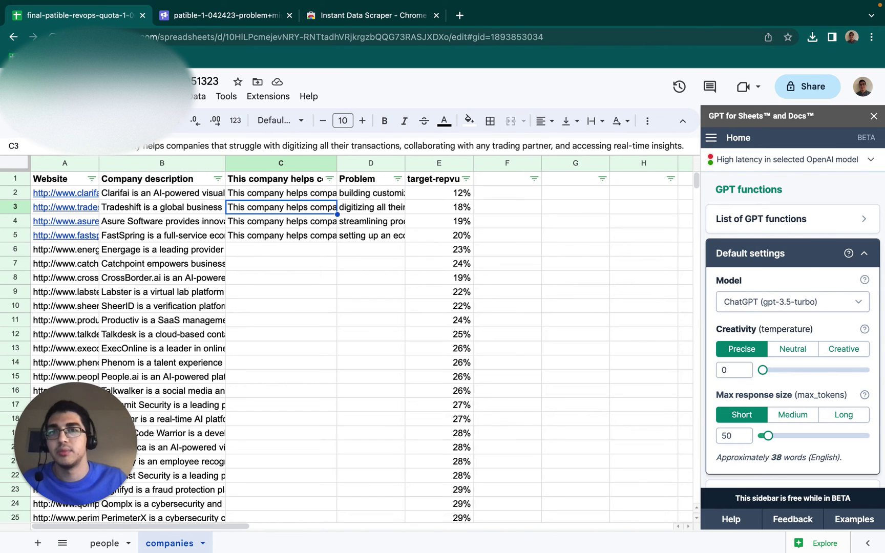
pyautogui.press('Return')
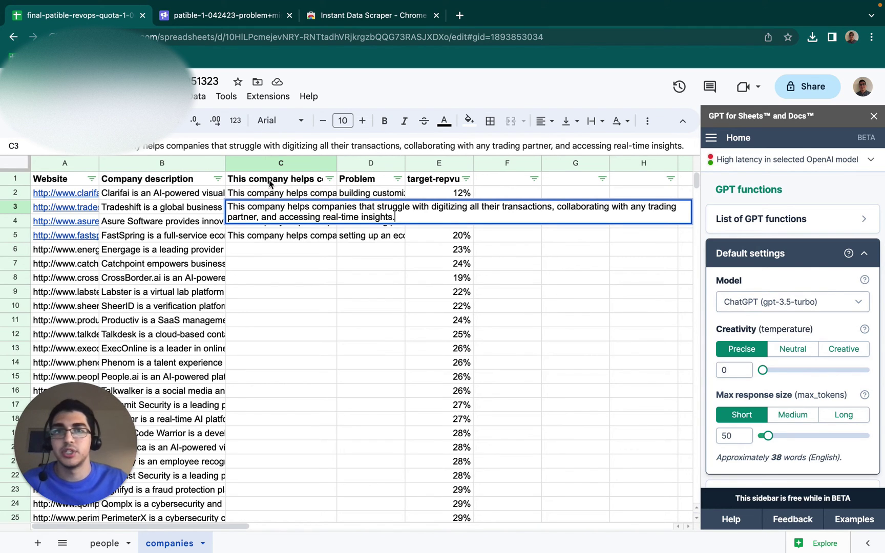
# Step: Switch the GPT functions' default model to GPT-3 (text-davinci-003) and review the C2–C5 example answers
pyautogui.click(290, 251)
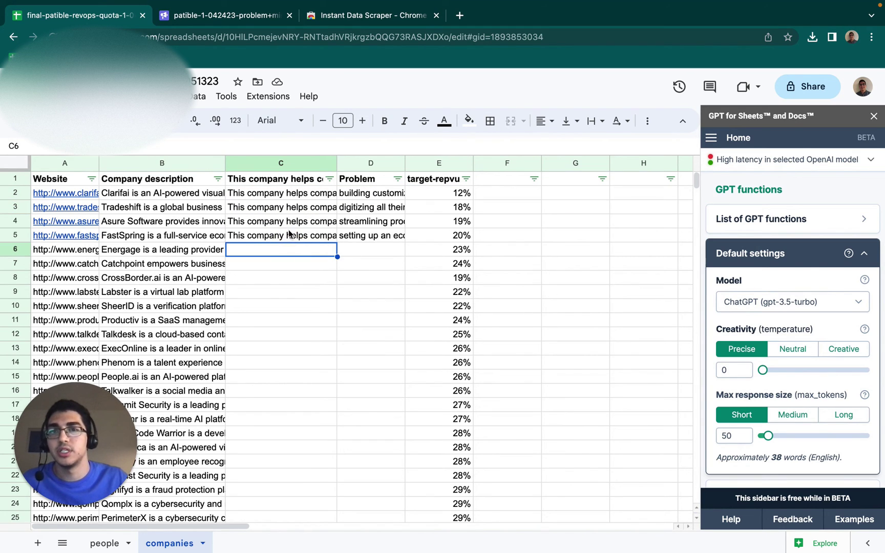
pyautogui.click(752, 303)
pyautogui.click(736, 315)
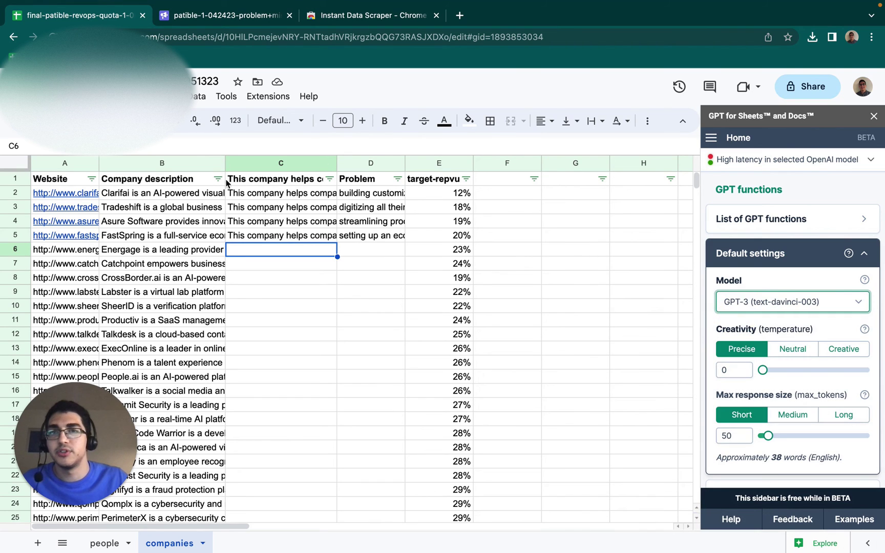
pyautogui.click(273, 197)
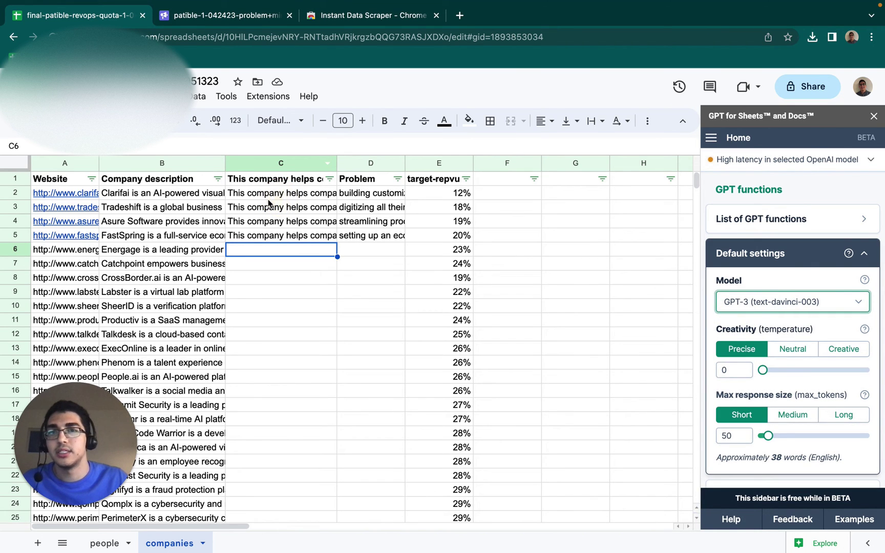
pyautogui.doubleClick(205, 201)
pyautogui.click(274, 237)
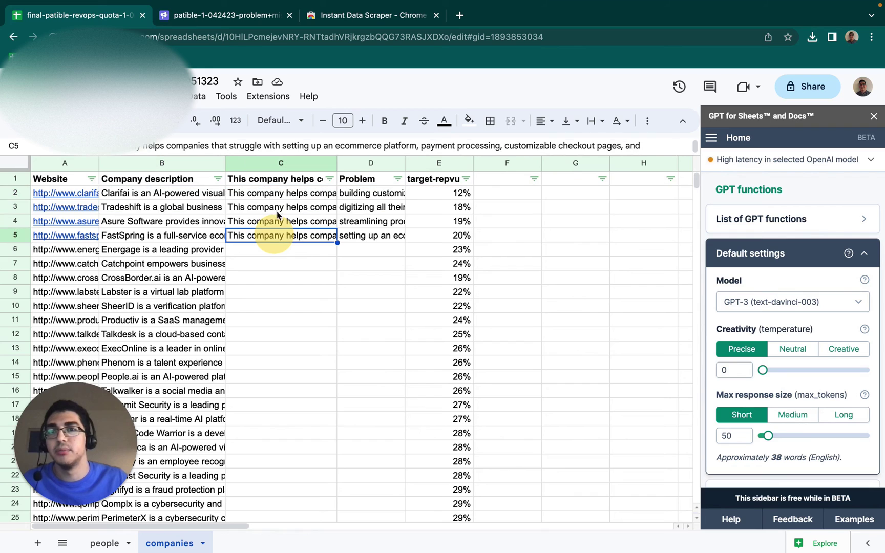
pyautogui.click(271, 194)
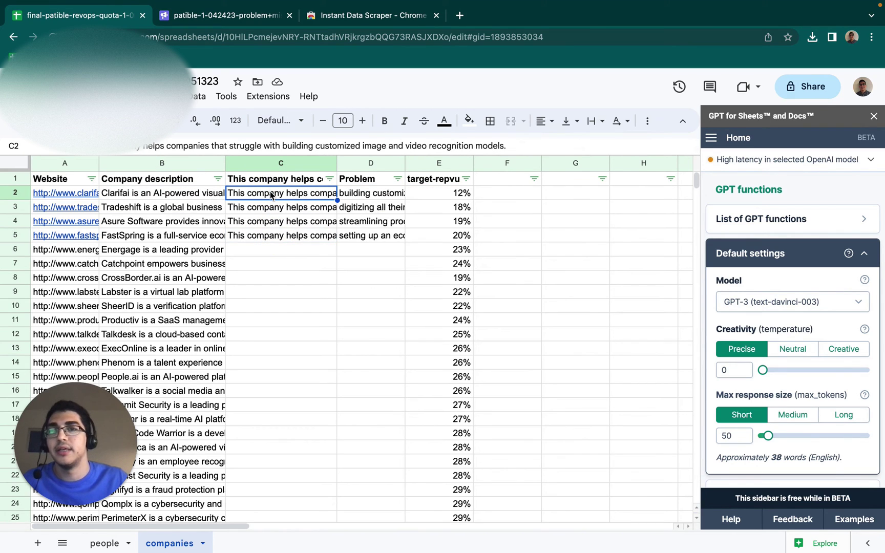
# Step: Start a GPT_FILL formula in C6 with B2:C5 as examples and B6 as input
pyautogui.click(286, 252)
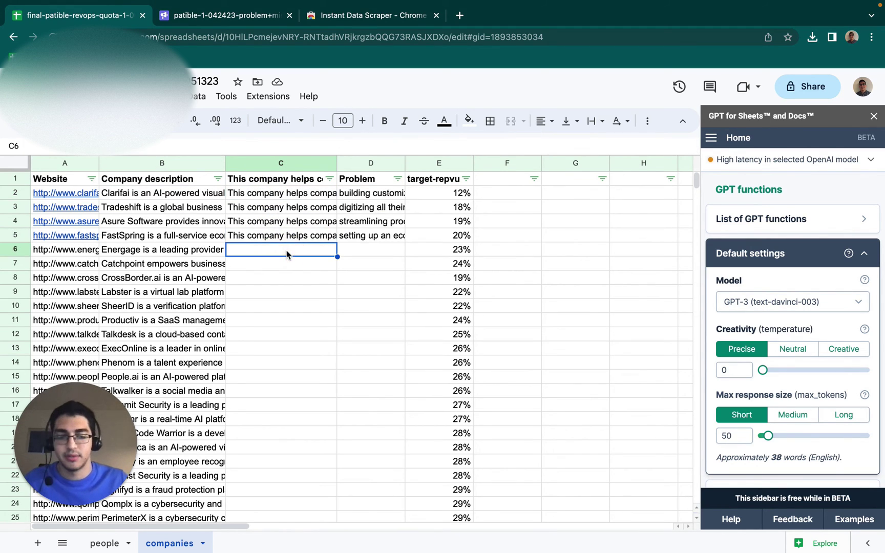
pyautogui.write('=gpt')
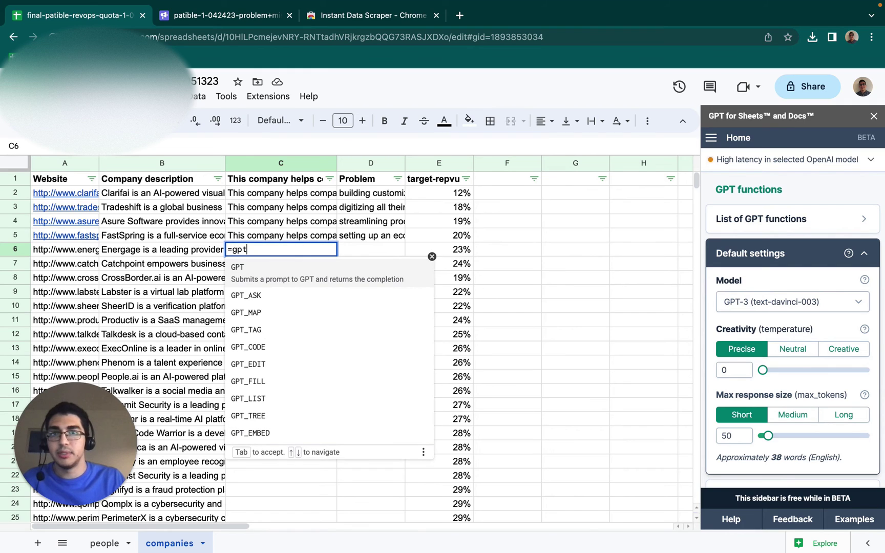
pyautogui.write('_f')
pyautogui.press('Tab')
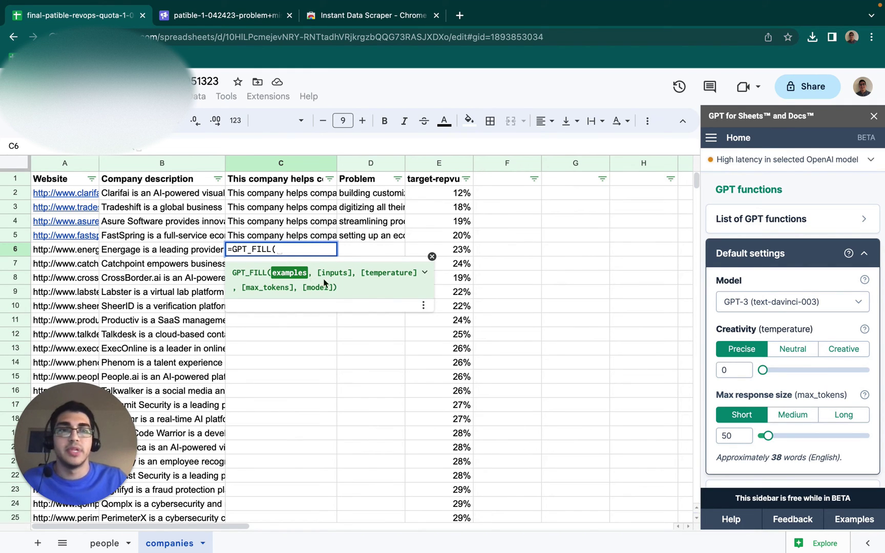
pyautogui.moveTo(168, 193); pyautogui.dragTo(244, 236)
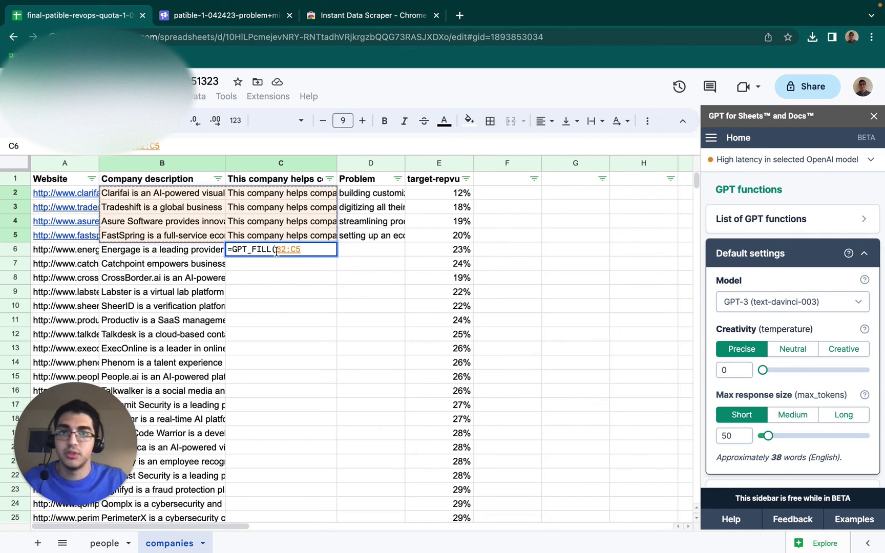
pyautogui.write(',')
pyautogui.click(211, 249)
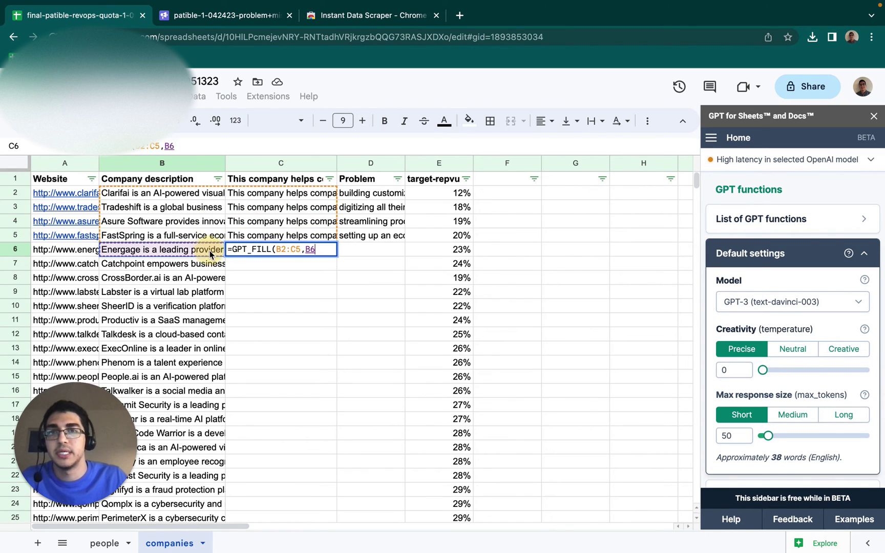
# Step: Anchor the example range as $B$2:$C$5, commit the formula, and fill it down to row 25
pyautogui.click(275, 250)
pyautogui.write('$')
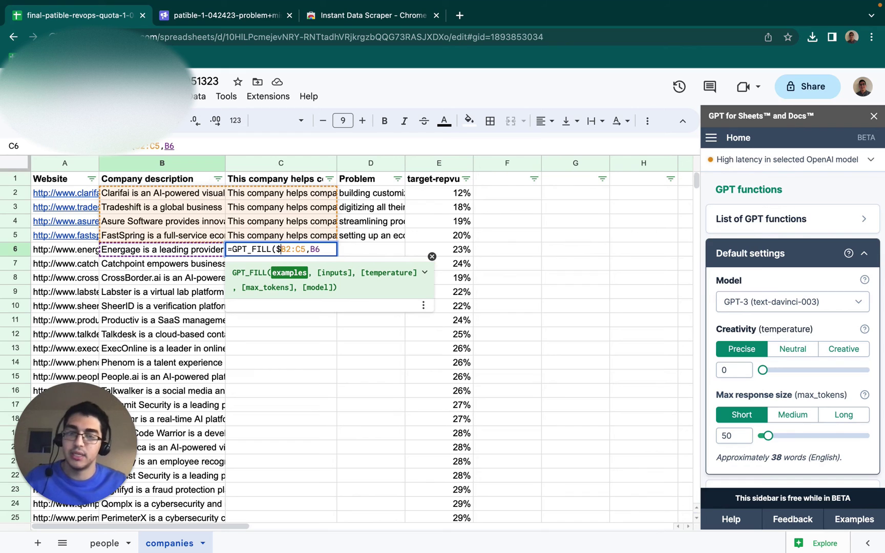
pyautogui.press('Right')
pyautogui.write('$')
pyautogui.press('Right')
pyautogui.press('Right')
pyautogui.write('$')
pyautogui.press('Right')
pyautogui.write('$')
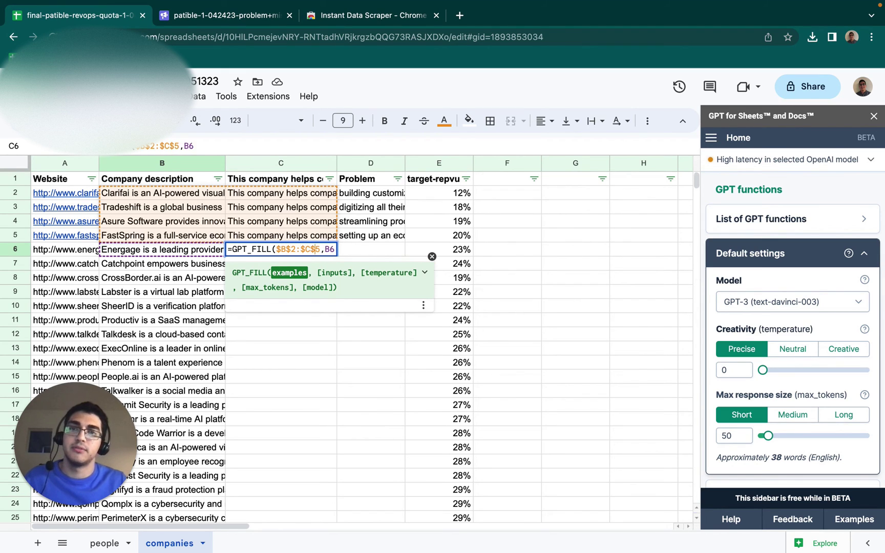
pyautogui.press('Return')
pyautogui.click(253, 251)
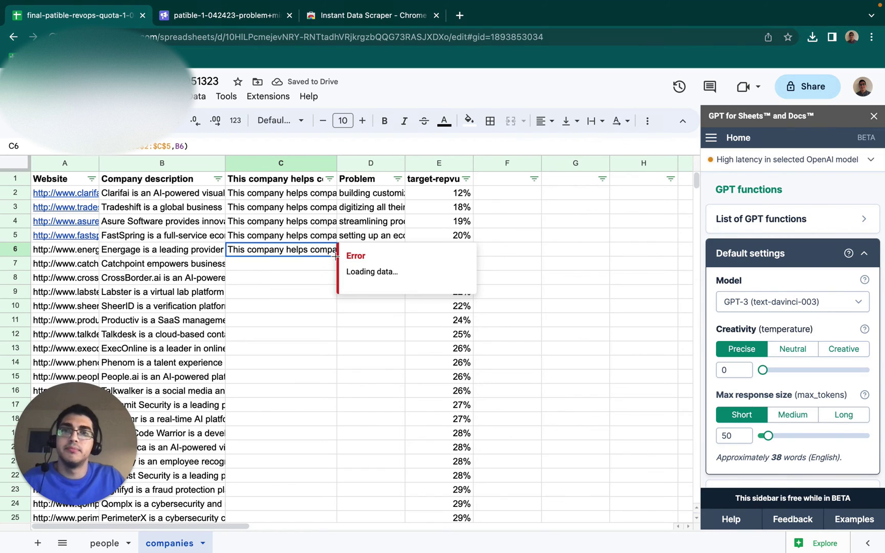
pyautogui.moveTo(334, 256); pyautogui.dragTo(328, 505)
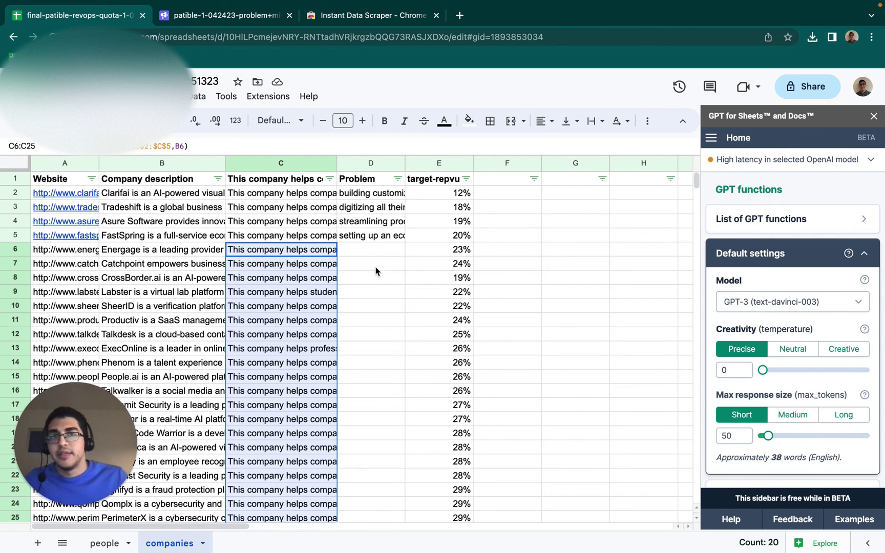
# Step: Copy the generated answers in C6:C25 and paste them into the Problem column at D6:D25
pyautogui.hotkey('ctrl', 'c')
pyautogui.click(392, 252)
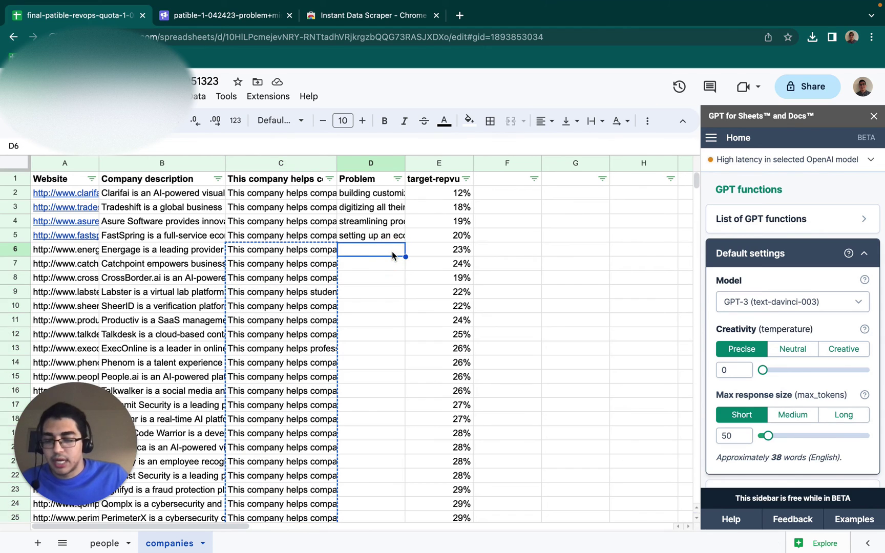
pyautogui.hotkey('ctrl', 'v')
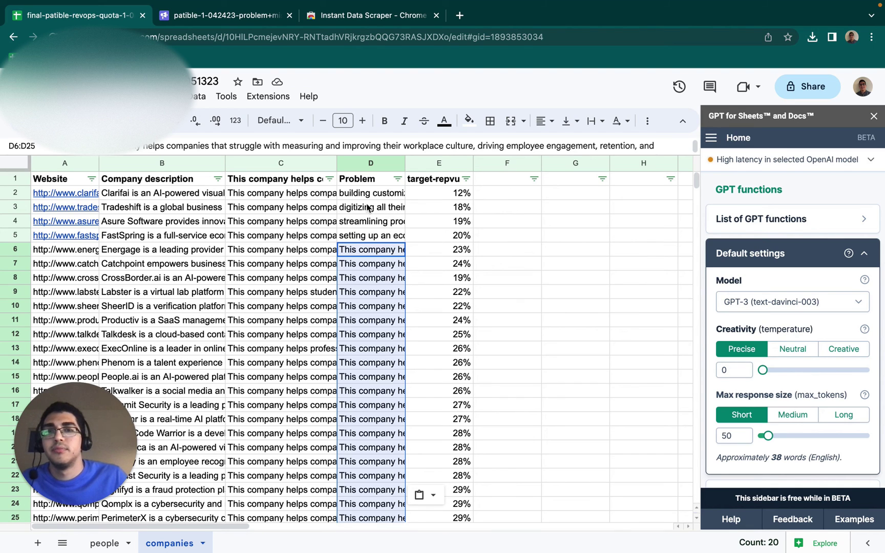
# Step: Find and replace 'This company helps companies that struggle with' with nothing, limited to range D6:D25
pyautogui.hotkey('ctrl', 'f')
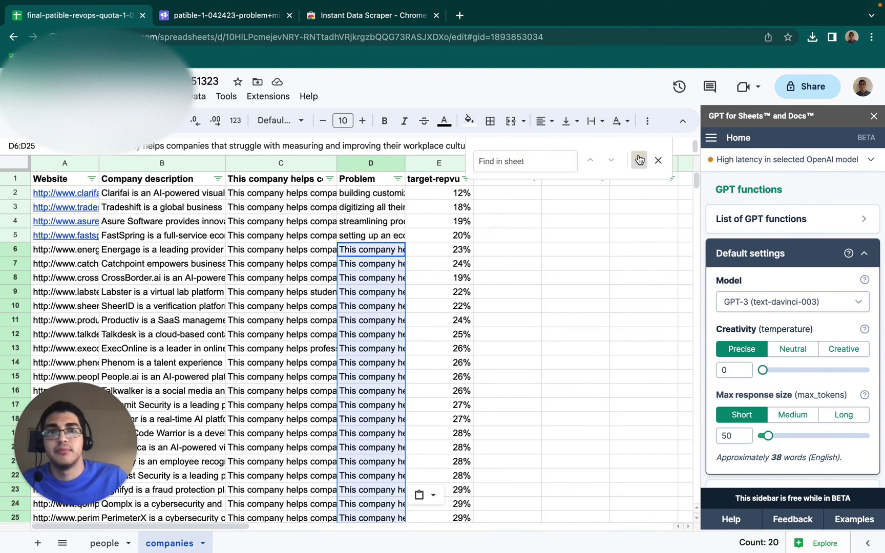
pyautogui.click(622, 165)
pyautogui.moveTo(476, 174); pyautogui.dragTo(633, 167)
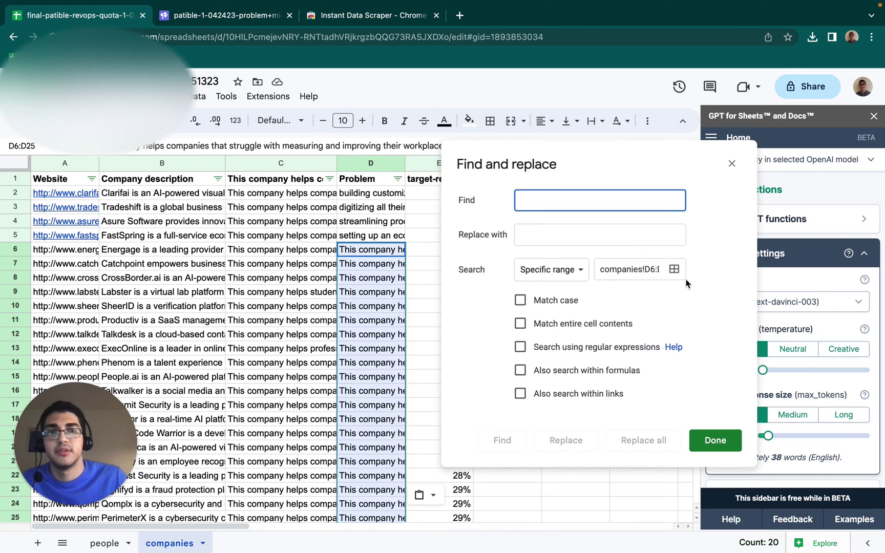
pyautogui.click(673, 270)
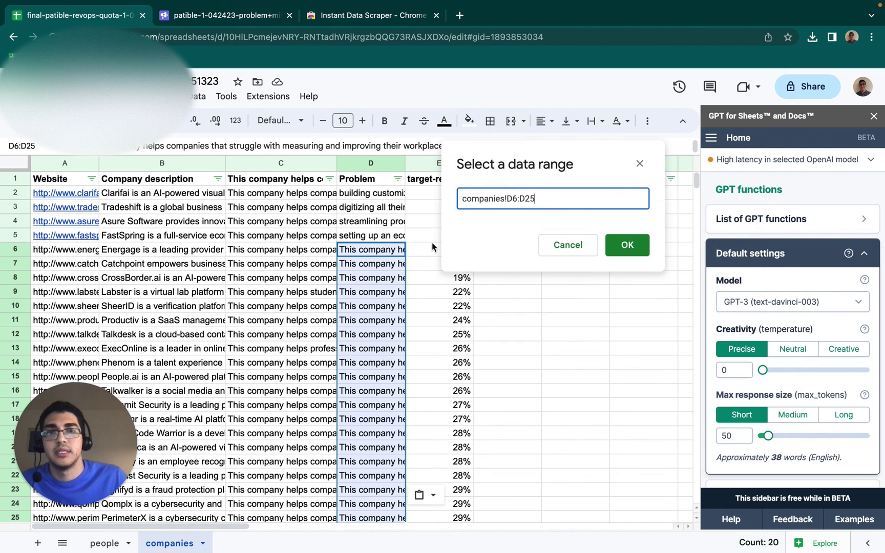
pyautogui.click(620, 245)
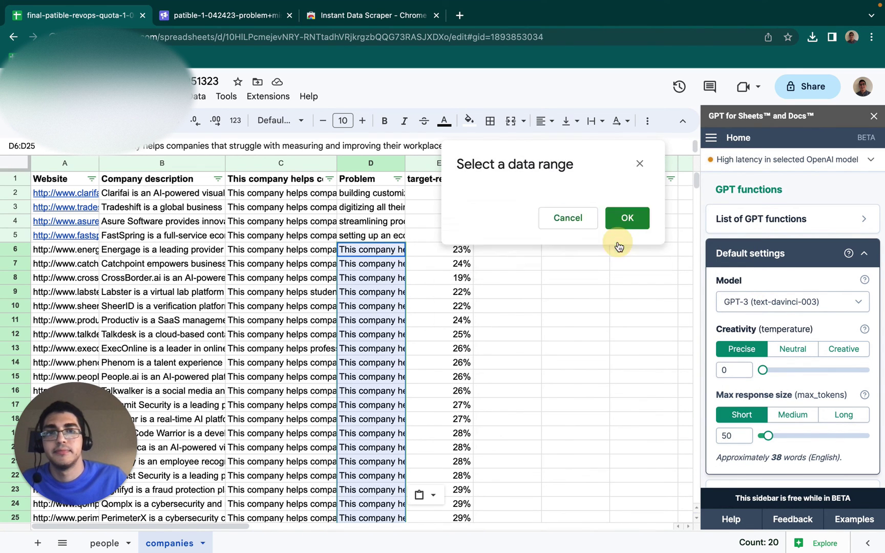
pyautogui.click(485, 203)
pyautogui.write('T')
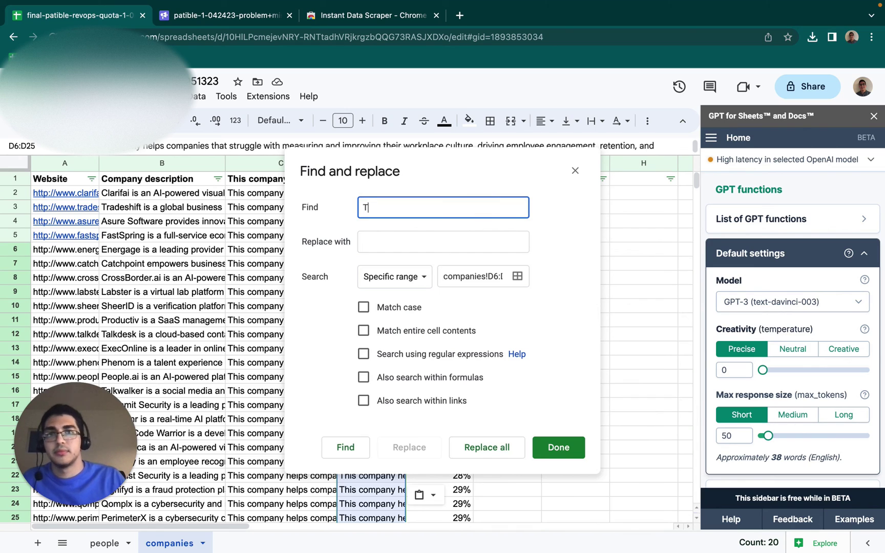
pyautogui.write('his company helps comp')
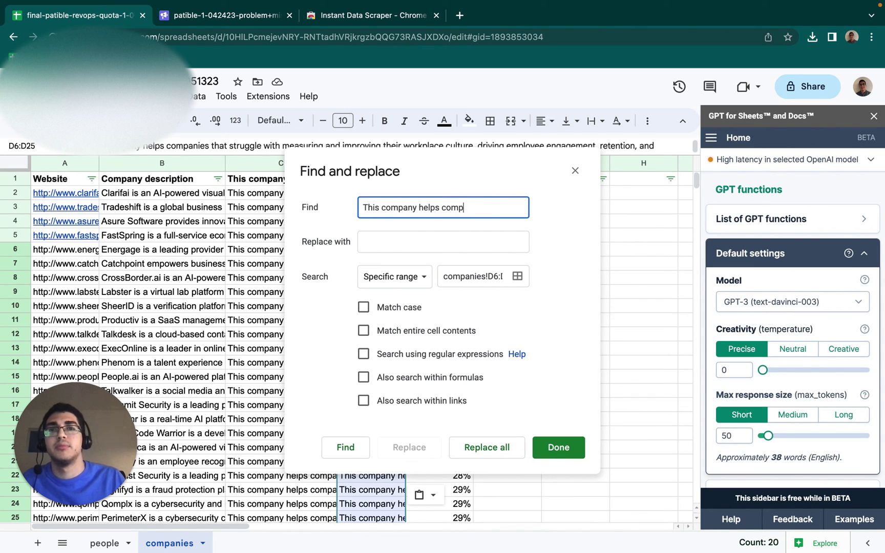
pyautogui.write('anies that struggle with')
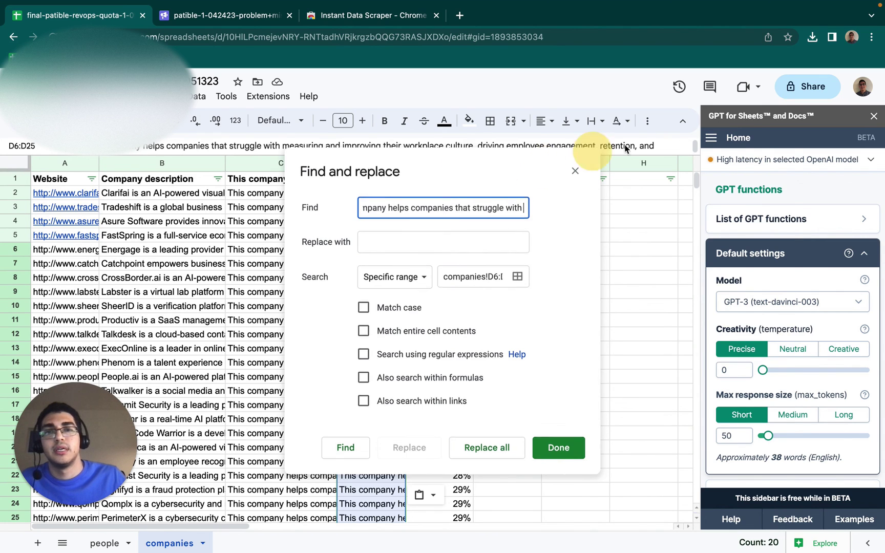
pyautogui.moveTo(449, 169); pyautogui.dragTo(640, 149)
pyautogui.click(696, 428)
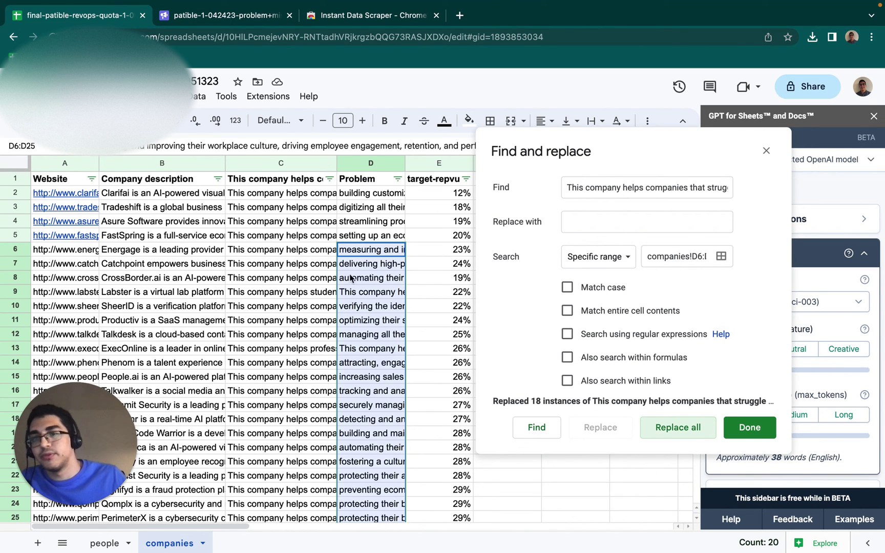
# Step: Switch to the Smartlead campaign and highlight Email 1's {{problem-solved}} variable and 'quota attainment' phrase
pyautogui.click(185, 20)
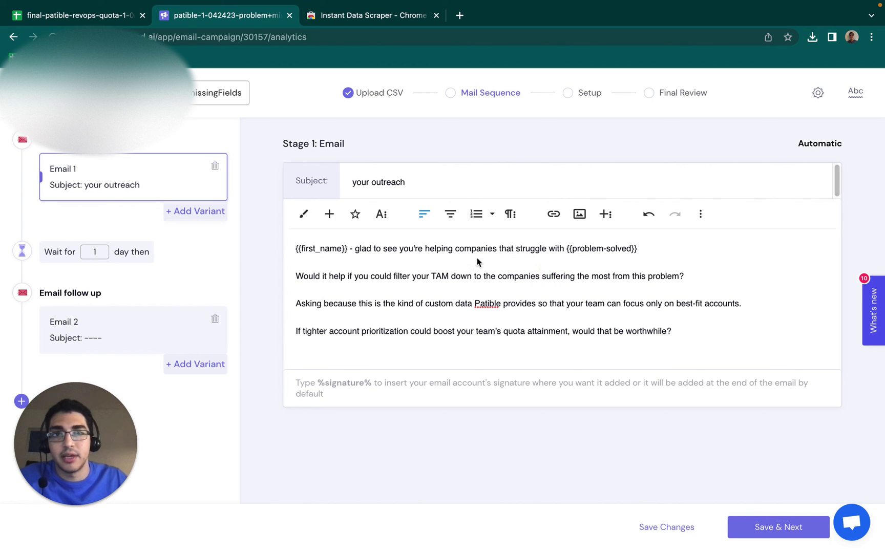
pyautogui.moveTo(566, 249)
pyautogui.mouseDown()
pyautogui.moveTo(642, 249)
pyautogui.moveTo(565, 248)
pyautogui.mouseUp()
pyautogui.click(646, 251)
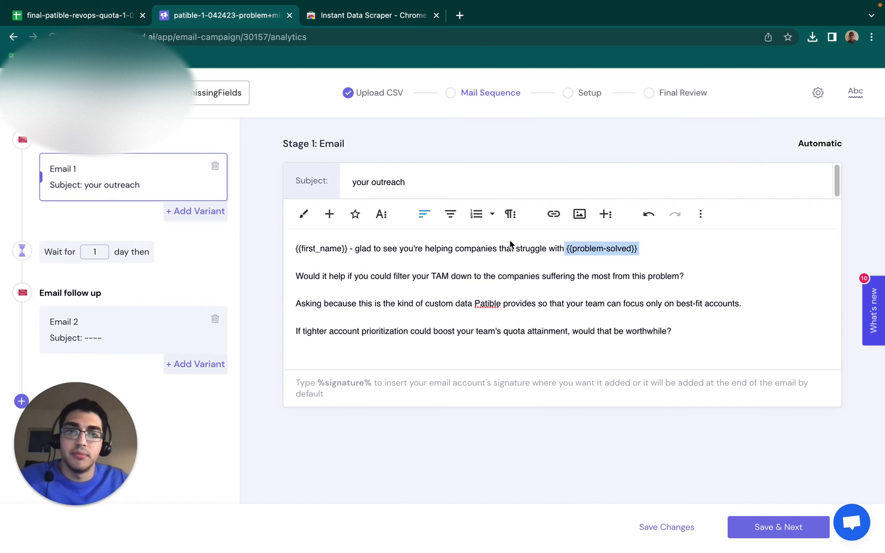
pyautogui.moveTo(565, 249); pyautogui.dragTo(641, 253)
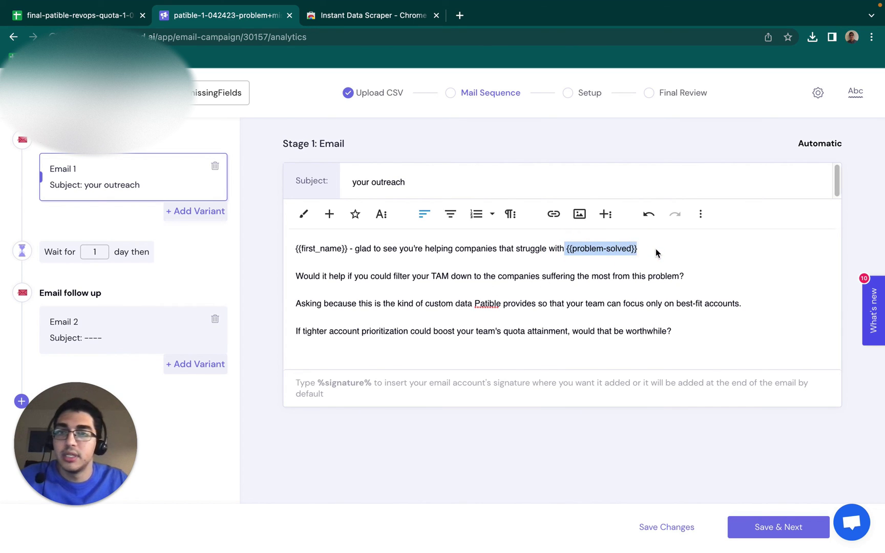
pyautogui.click(429, 336)
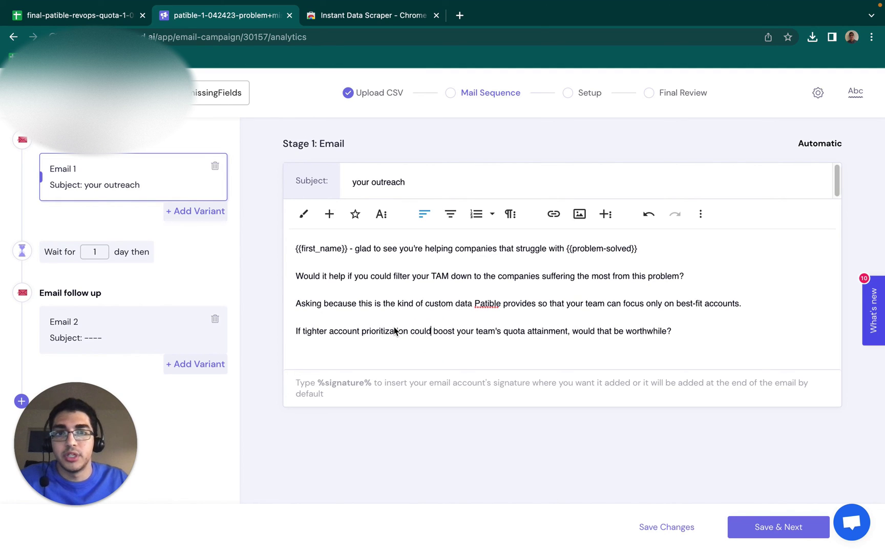
pyautogui.moveTo(503, 331); pyautogui.dragTo(572, 336)
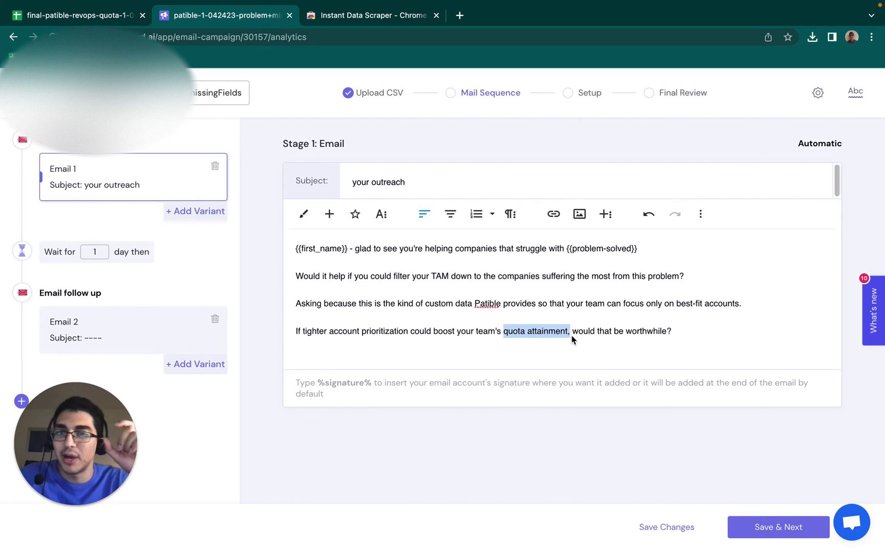